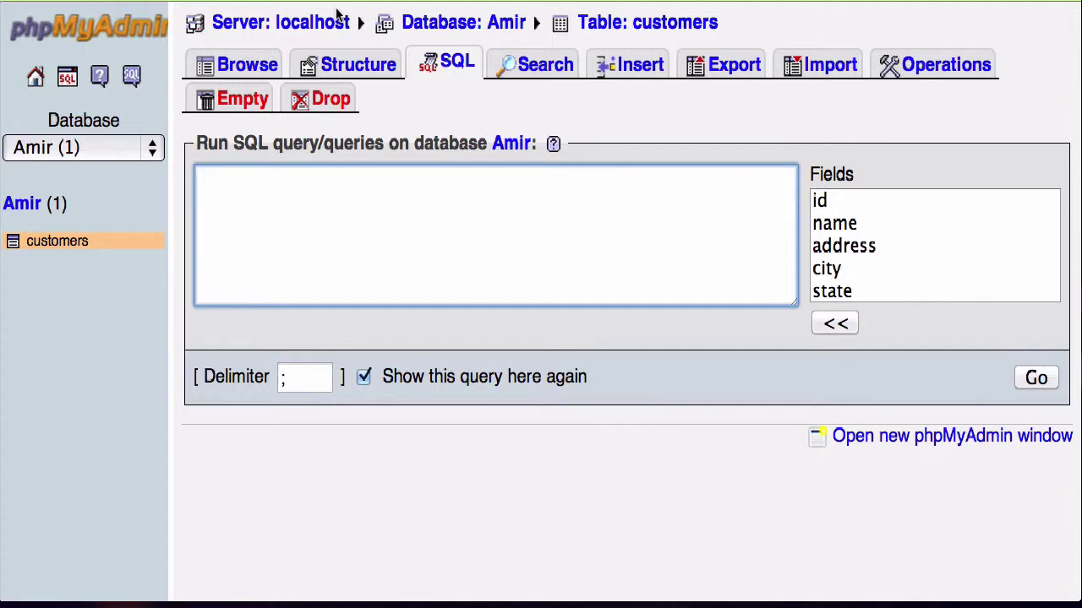
# Browse the customers table to list its id, name, address, city, state and zip rows.
pyautogui.click(75, 242)
# Open the customers SQL page, prefilled with SELECT * FROM `customers` WHERE 1.
pyautogui.scroll(-3, 397, 340)
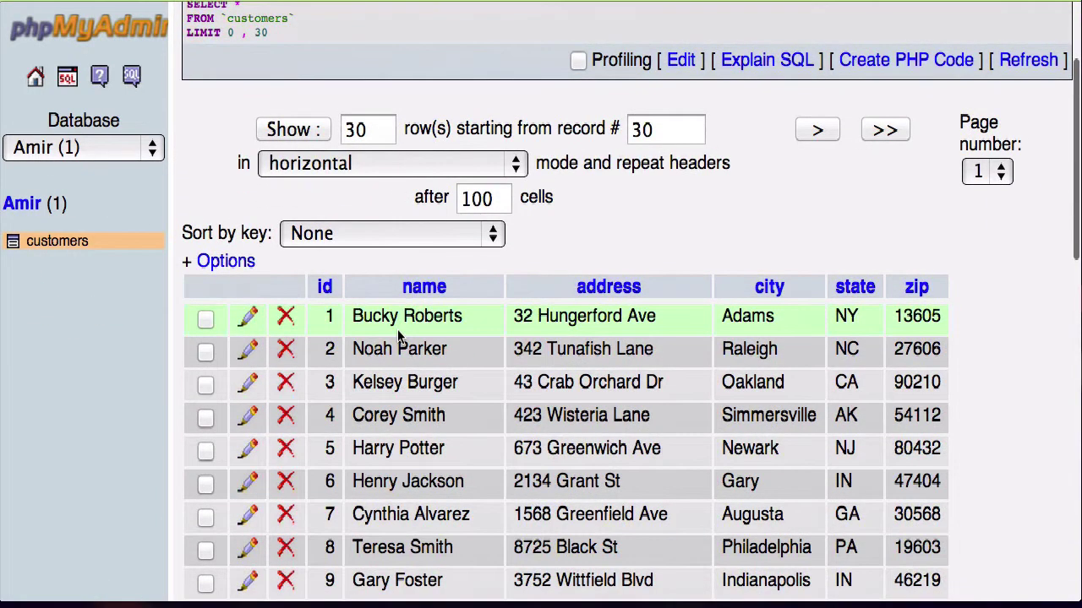
pyautogui.scroll(-2, 338, 338)
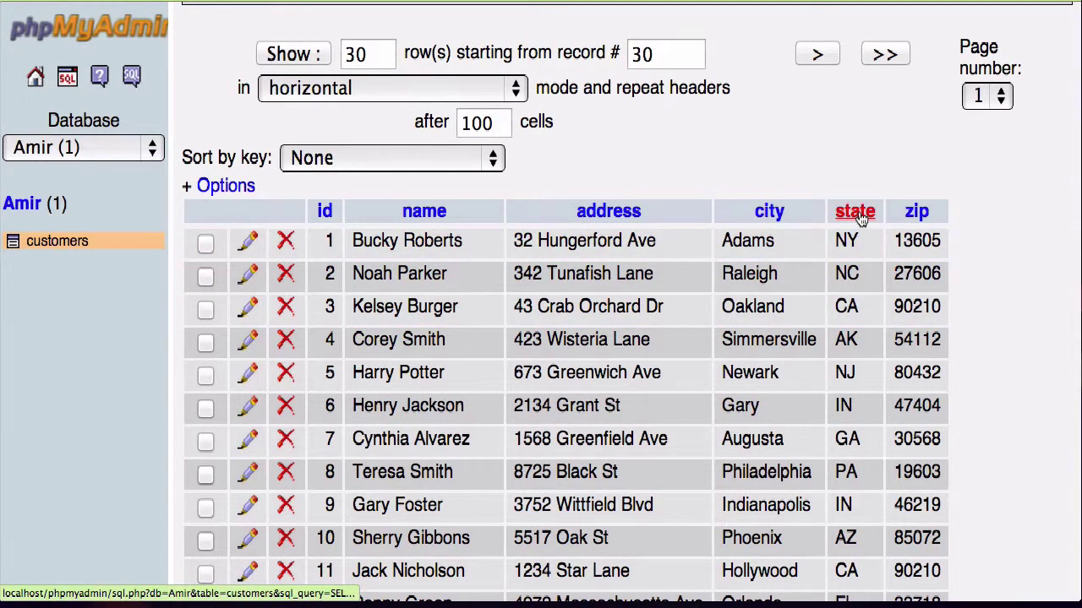
pyautogui.scroll(3, 342, 165)
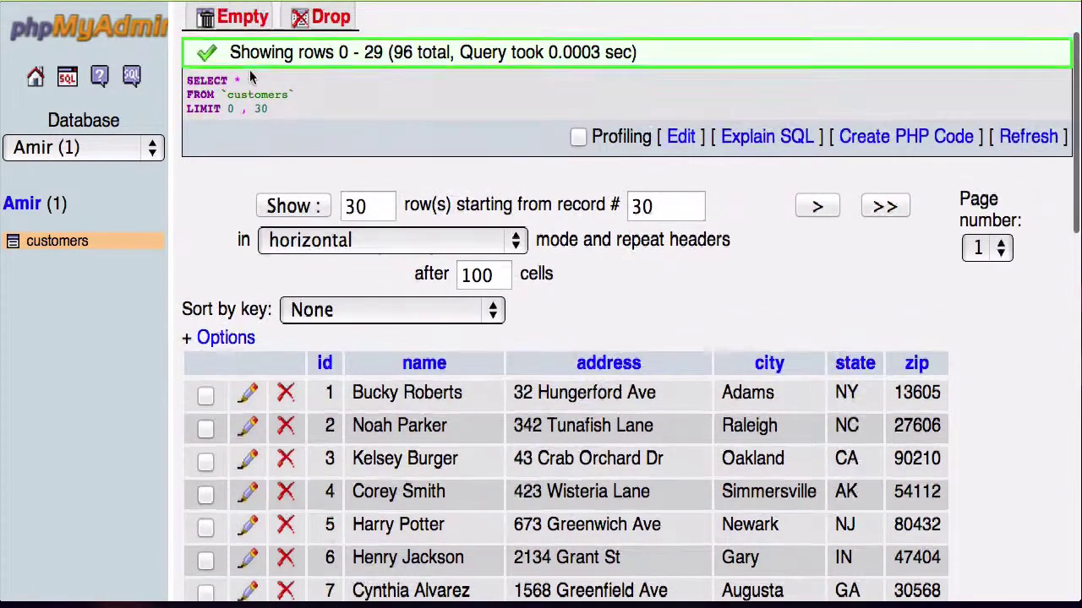
pyautogui.scroll(2, 249, 74)
pyautogui.click(458, 65)
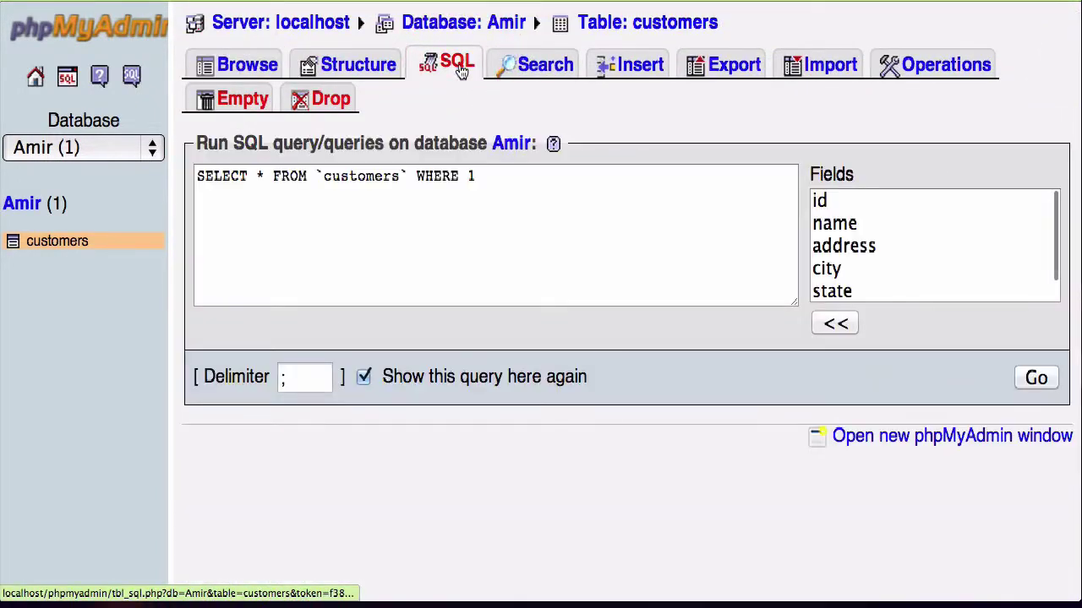
# Replace the prefilled query text with SELECT state FROM customers;.
pyautogui.click(241, 215)
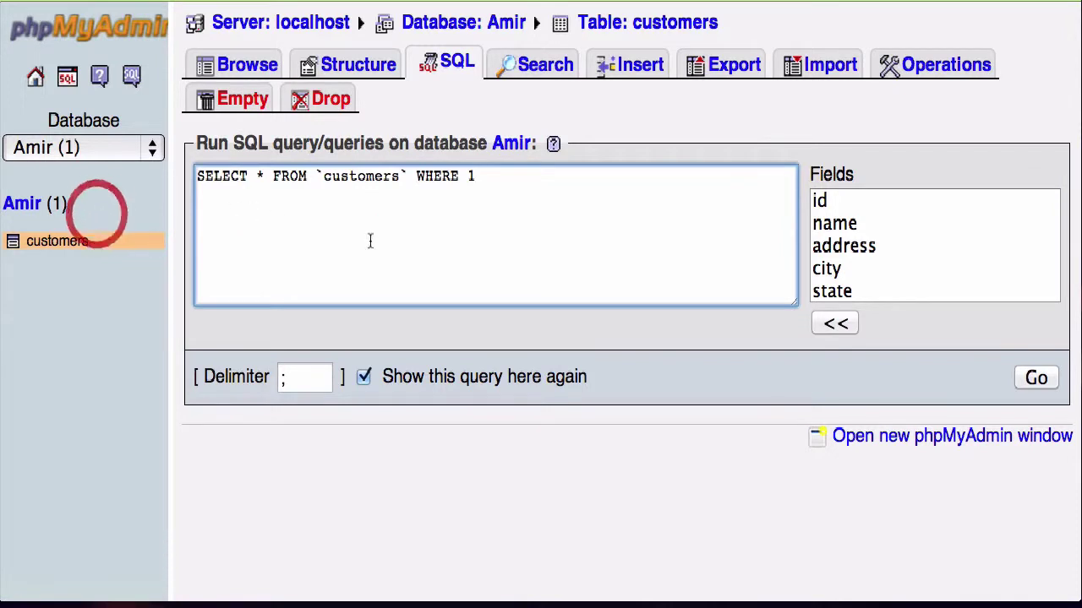
pyautogui.moveTo(535, 178); pyautogui.dragTo(213, 176)
pyautogui.write('SELECT')
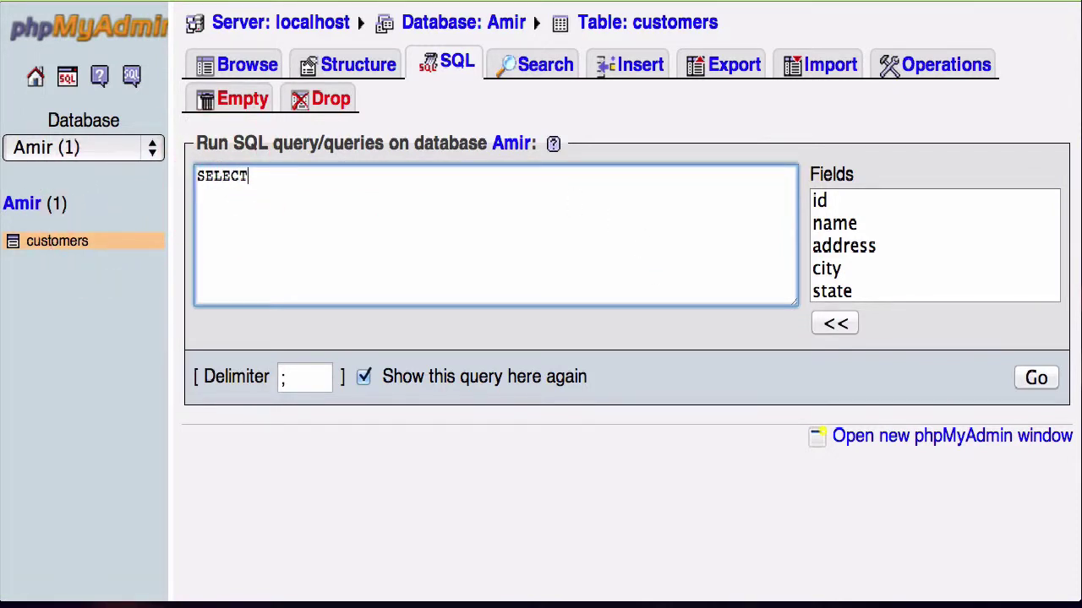
pyautogui.write('st')
pyautogui.write('ate FROM c')
pyautogui.write('ustomers;')
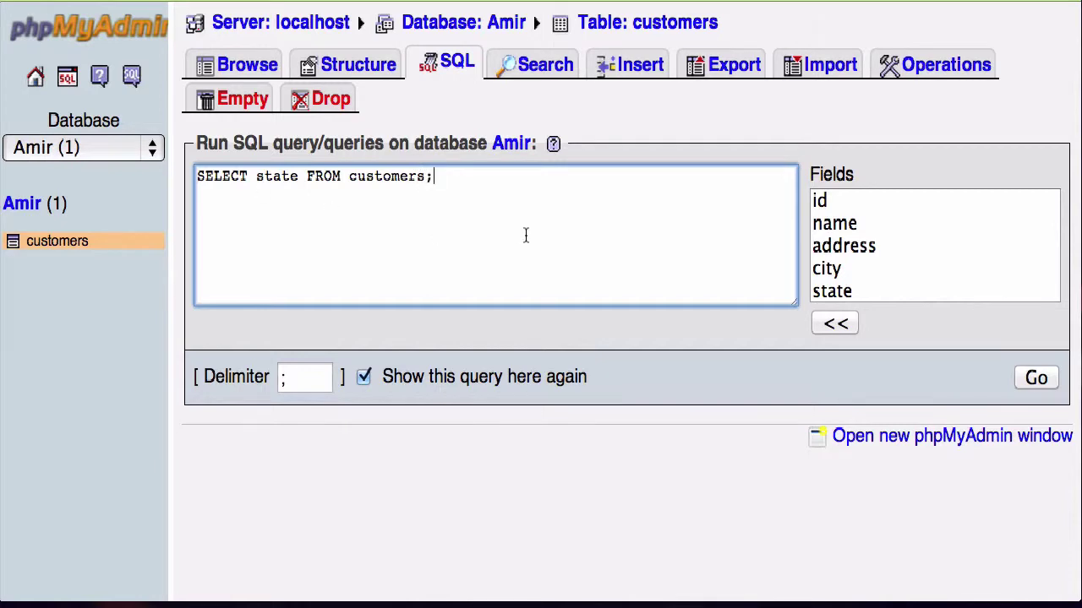
# Run the state query and briefly mark, then unmark, the first NY row.
pyautogui.click(1038, 379)
pyautogui.scroll(-5, 659, 372)
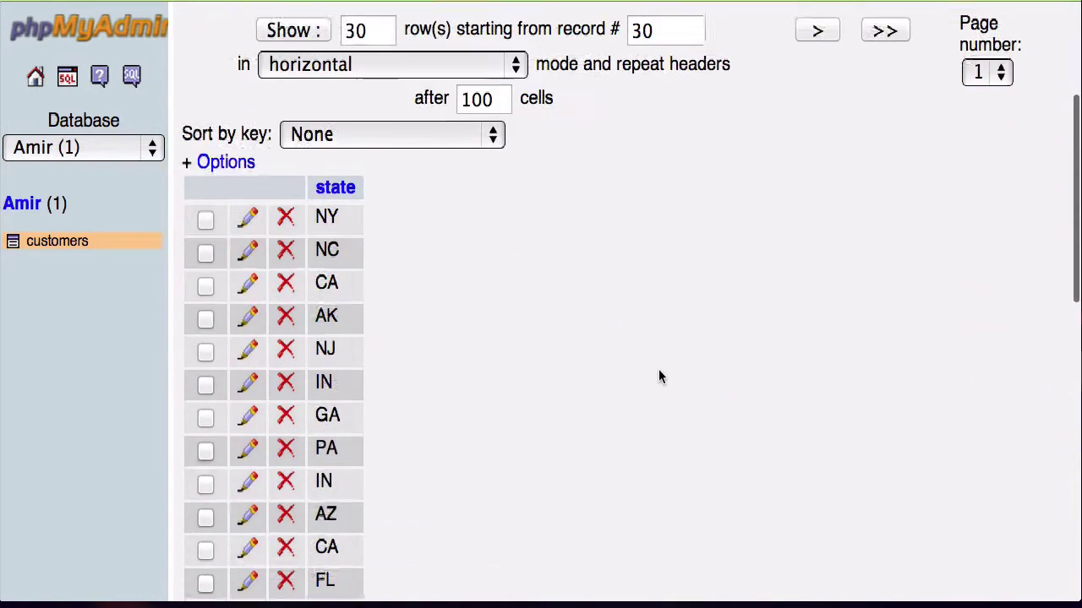
pyautogui.scroll(-5, 493, 292)
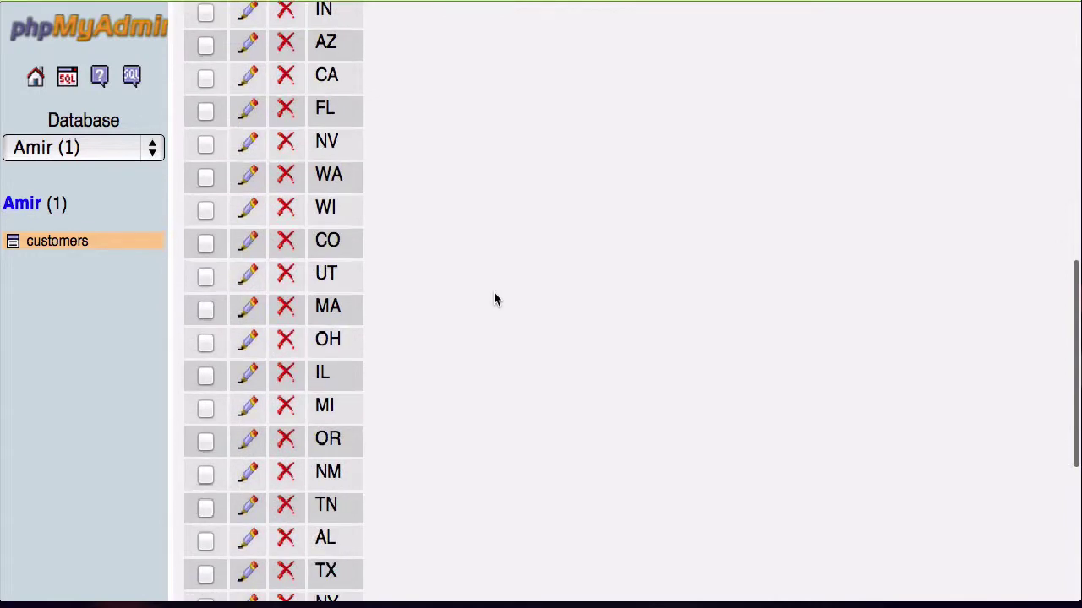
pyautogui.scroll(-3, 493, 292)
pyautogui.scroll(6, 492, 299)
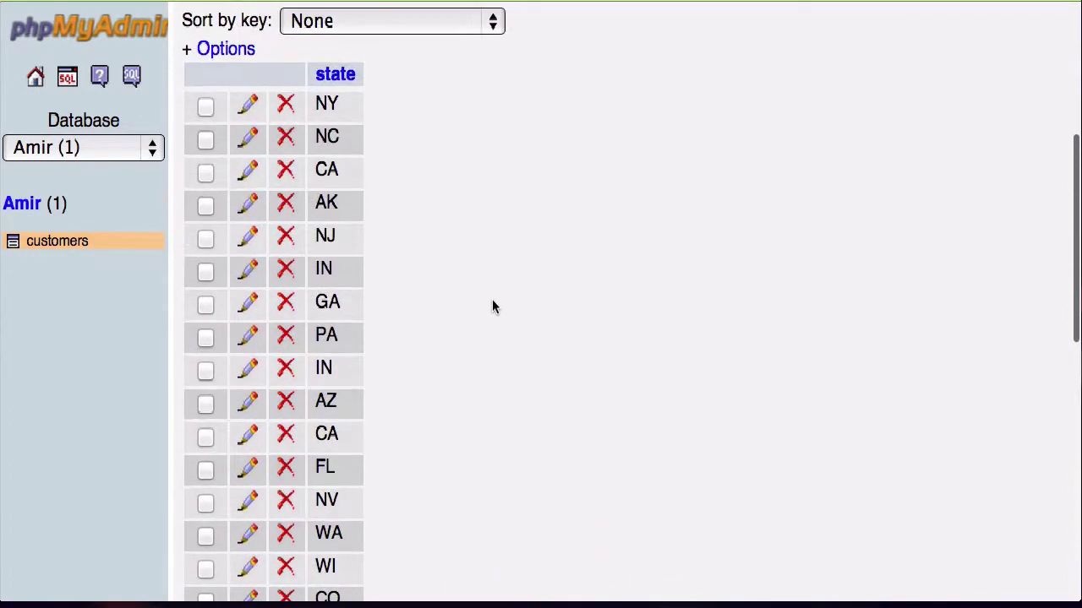
pyautogui.click(321, 104)
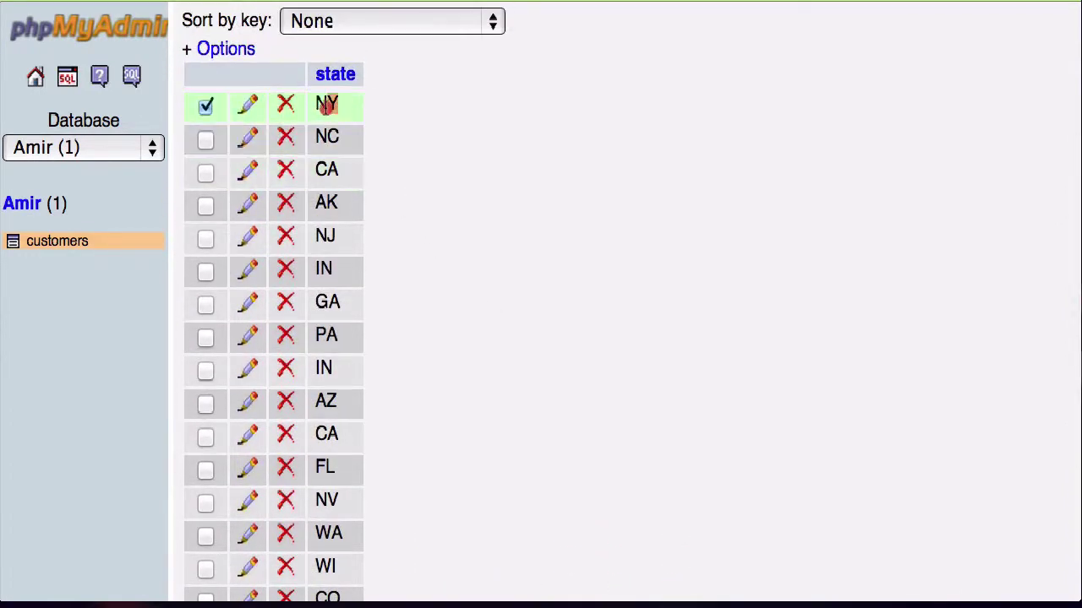
pyautogui.click(206, 104)
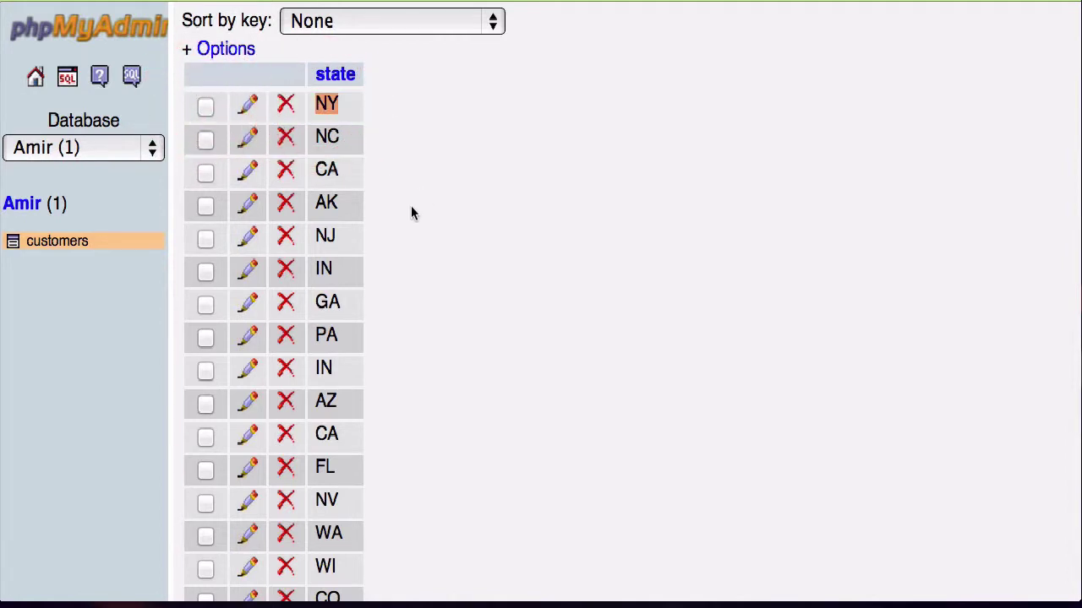
# Scroll through the single-column state results and return to the top.
pyautogui.scroll(-1, 410, 206)
pyautogui.scroll(-1, 412, 212)
pyautogui.scroll(-1, 411, 212)
pyautogui.scroll(-1, 412, 212)
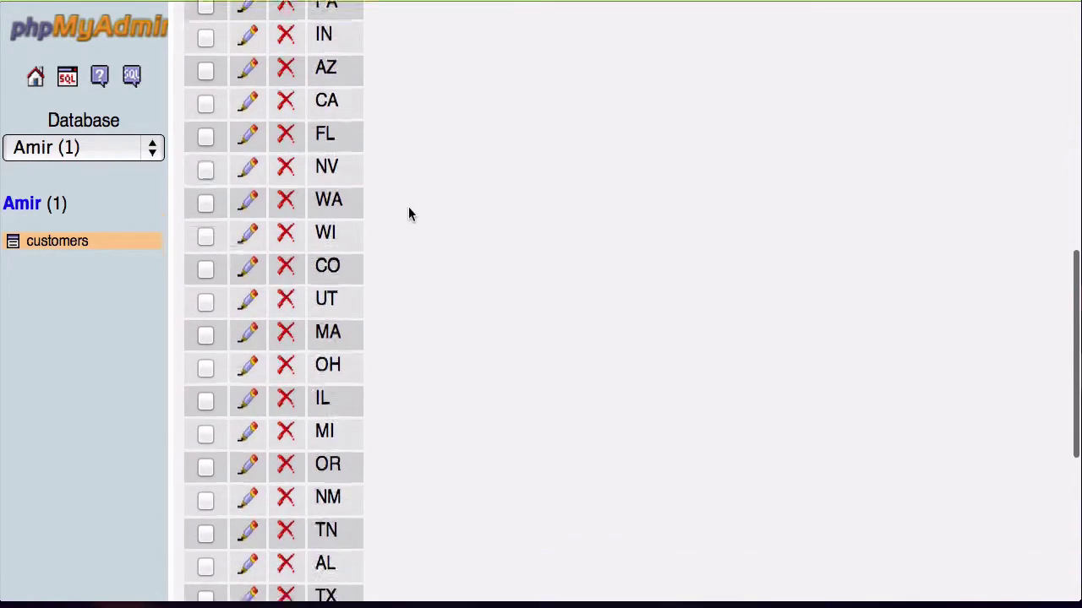
pyautogui.scroll(-1, 409, 215)
pyautogui.scroll(-1, 442, 469)
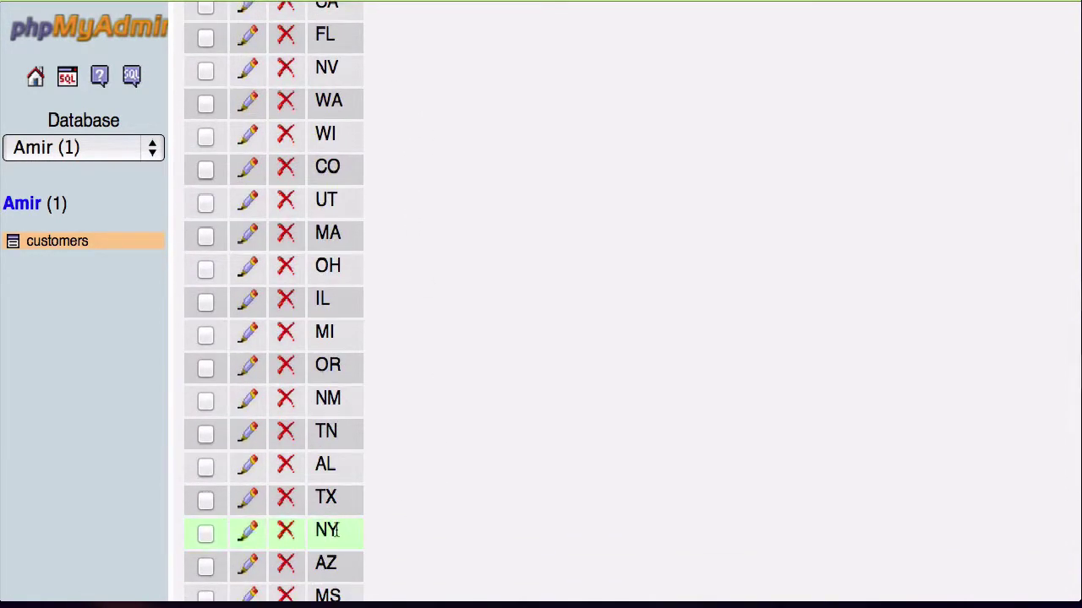
pyautogui.scroll(-3, 425, 526)
pyautogui.scroll(-1, 451, 457)
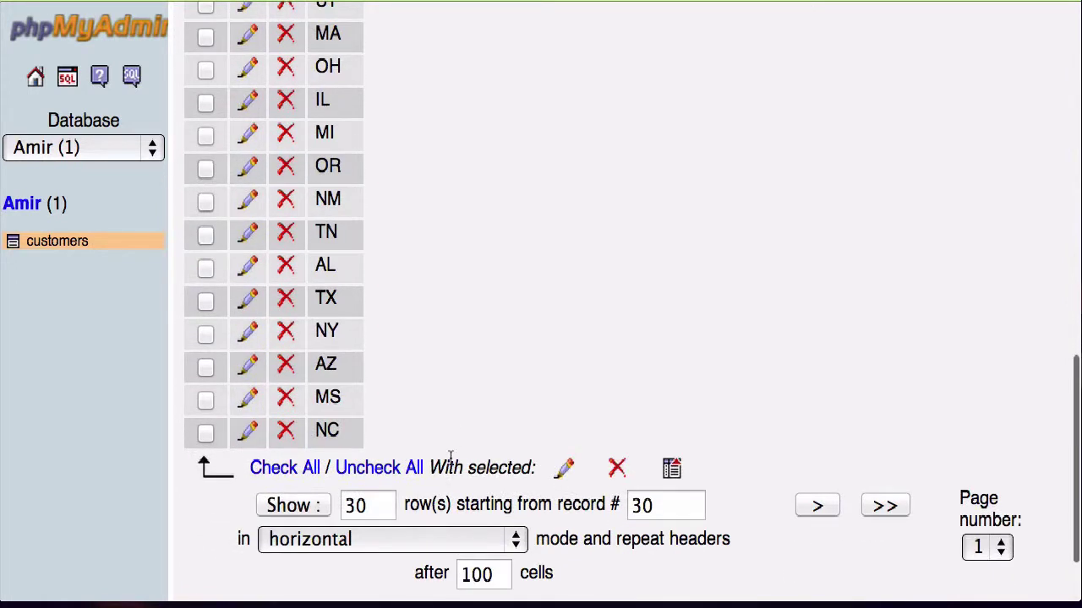
pyautogui.scroll(4, 455, 435)
pyautogui.scroll(3, 454, 435)
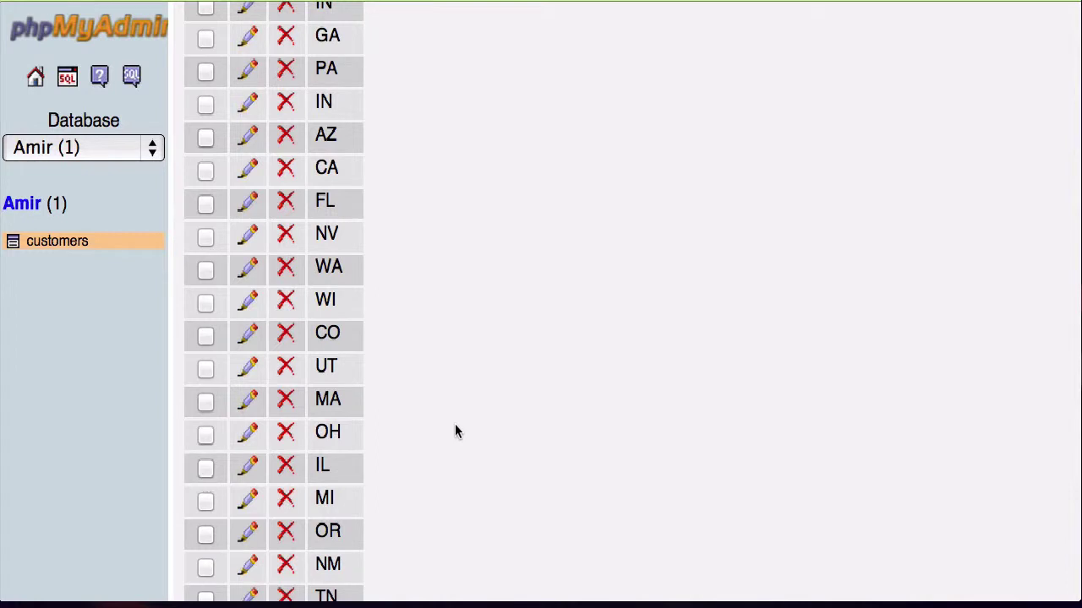
pyautogui.scroll(5, 455, 427)
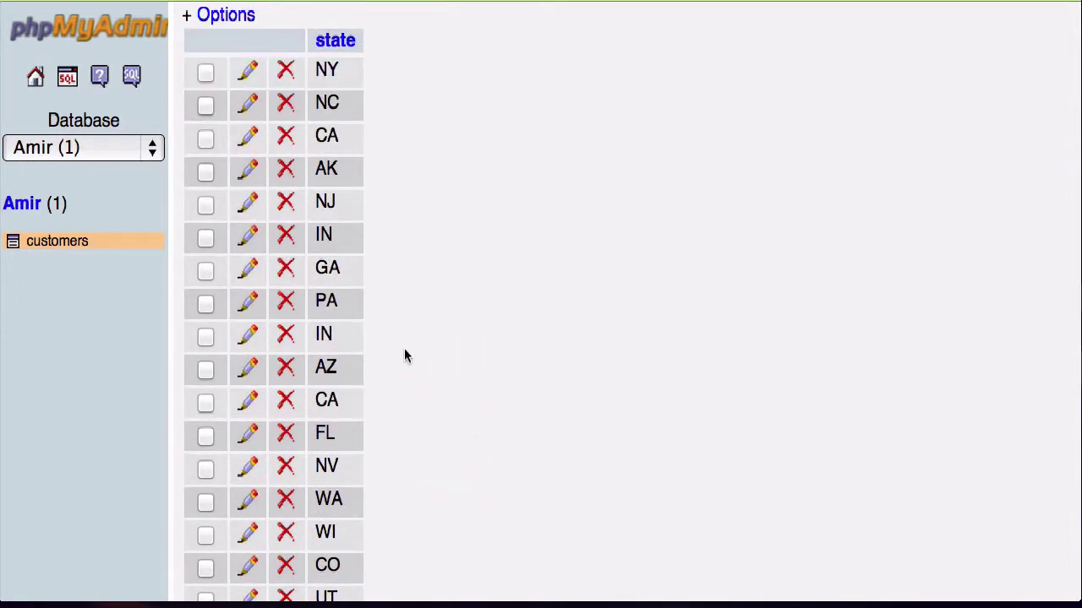
pyautogui.scroll(-5, 404, 356)
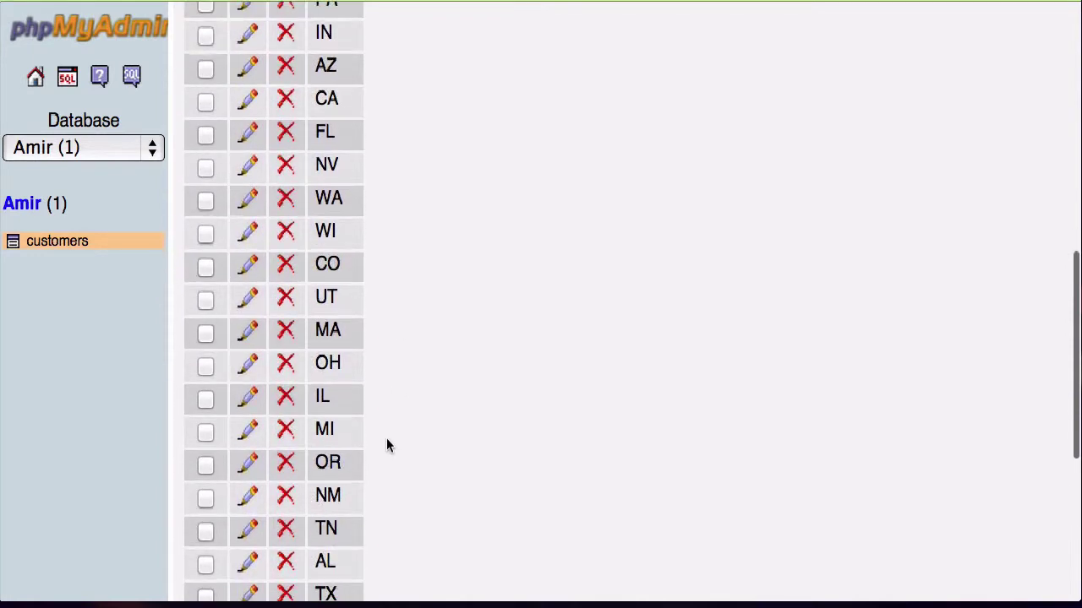
pyautogui.scroll(-2, 430, 350)
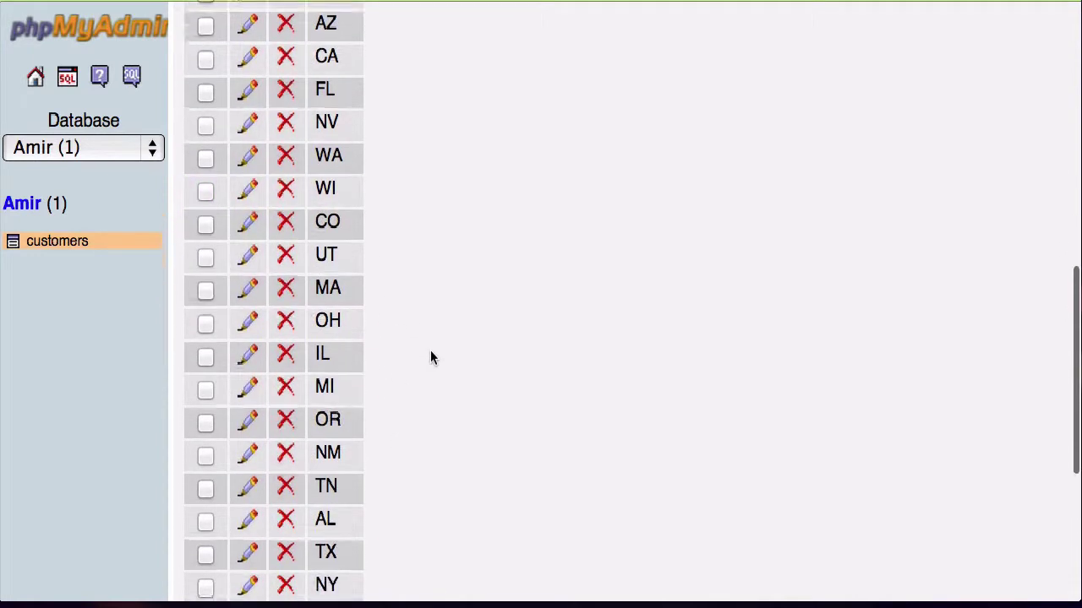
pyautogui.scroll(-2, 431, 357)
pyautogui.scroll(-1, 431, 358)
pyautogui.scroll(6, 434, 362)
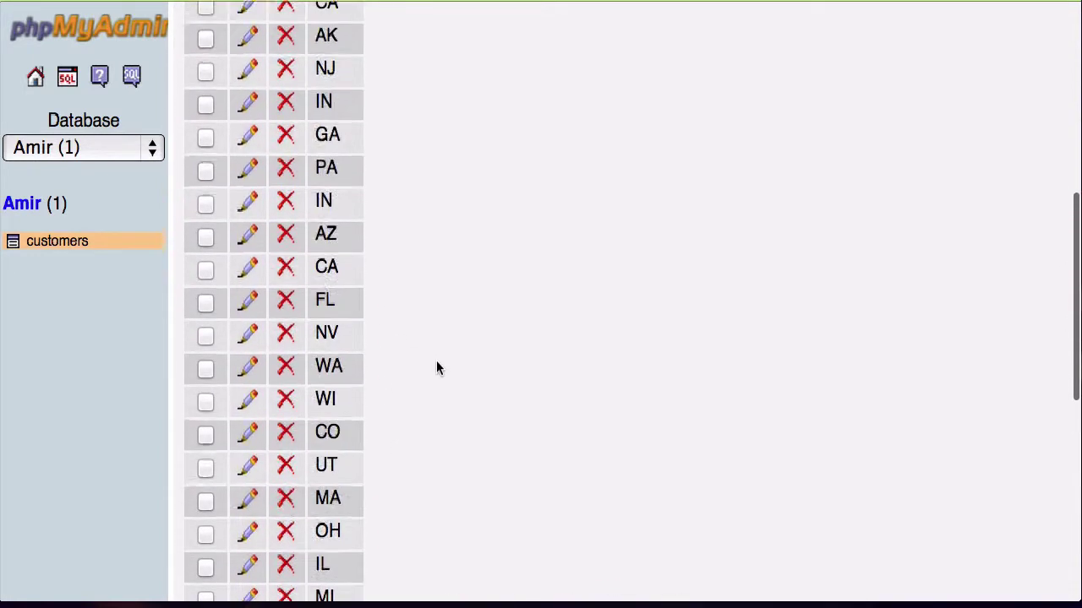
pyautogui.scroll(1, 436, 368)
pyautogui.scroll(5, 436, 367)
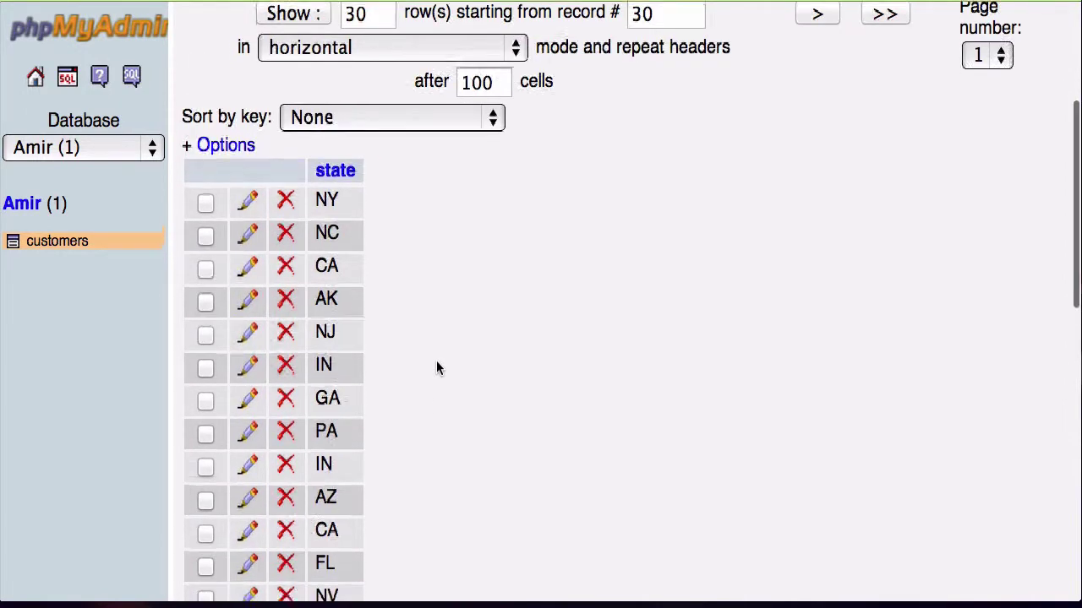
pyautogui.scroll(-1, 436, 367)
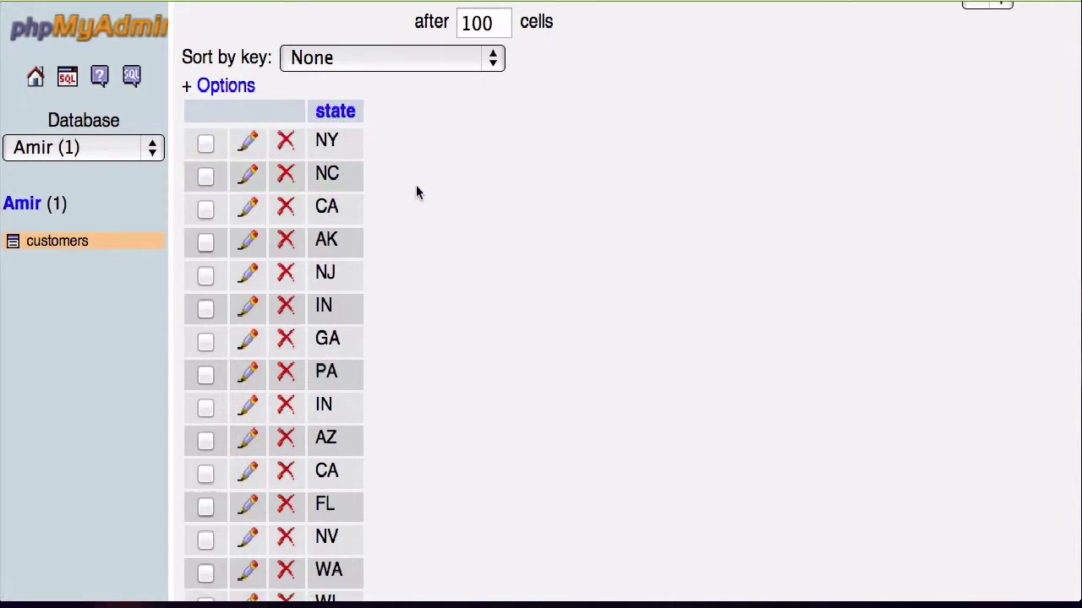
pyautogui.scroll(3, 394, 170)
pyautogui.scroll(3, 395, 170)
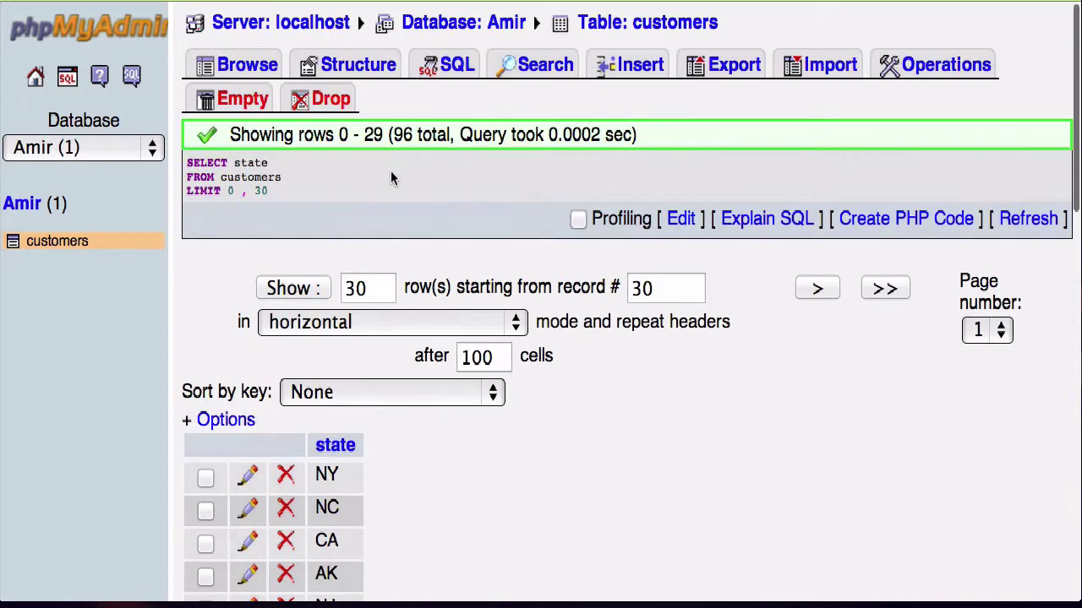
# Clear the default query after SELECT and write SELECT DISTINCT state FROM customers;.
pyautogui.click(432, 74)
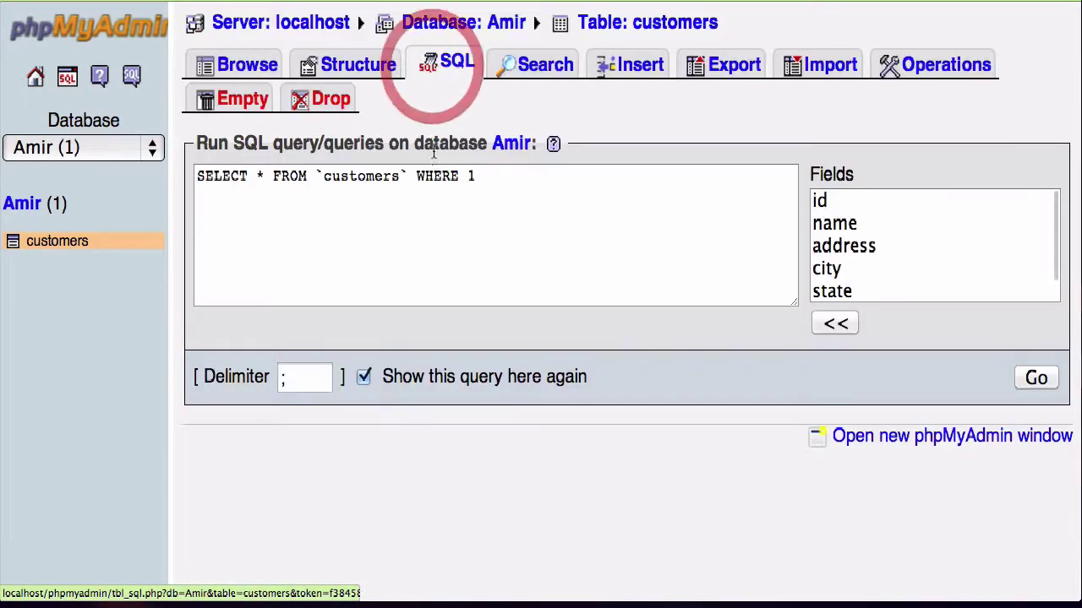
pyautogui.click(65, 183)
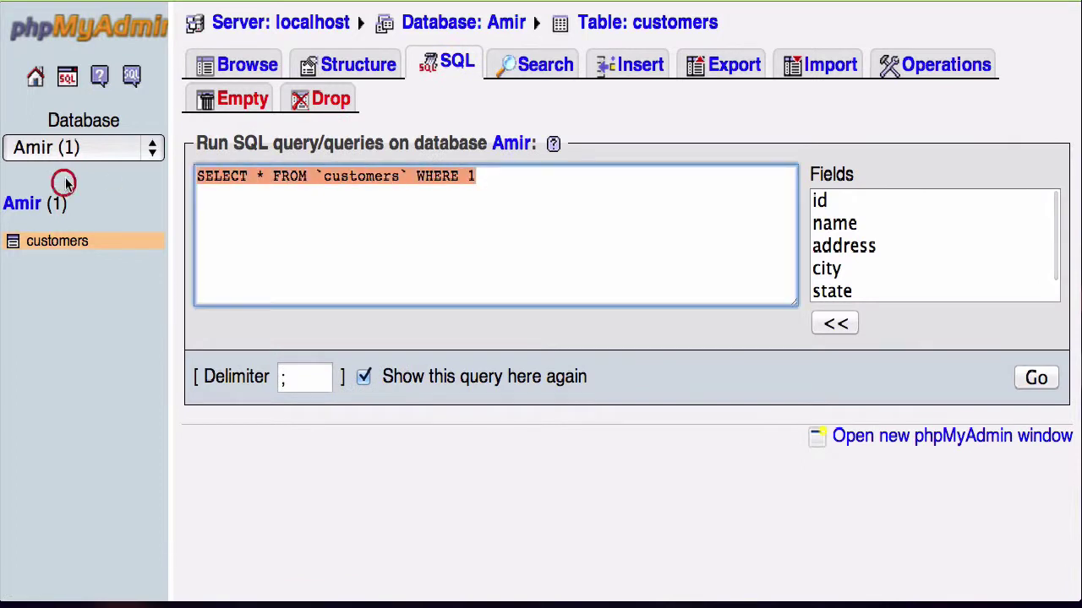
pyautogui.click(580, 182)
pyautogui.keyDown('shift'); pyautogui.click(254, 185); pyautogui.keyUp('shift')
pyautogui.write('SELECT')
pyautogui.press('Return')
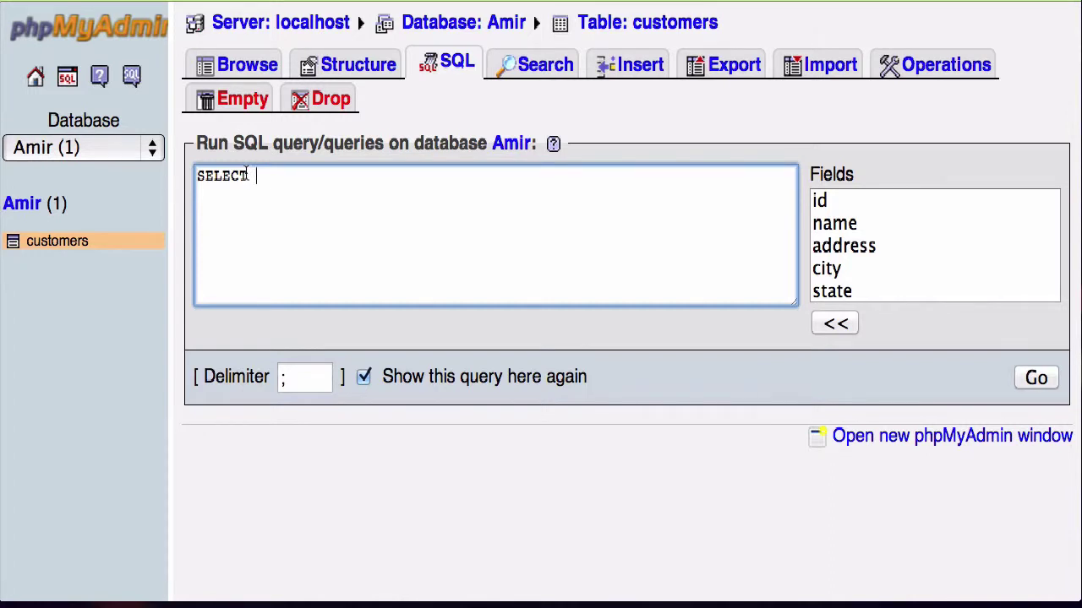
pyautogui.write('state ')
pyautogui.write('FROM custo')
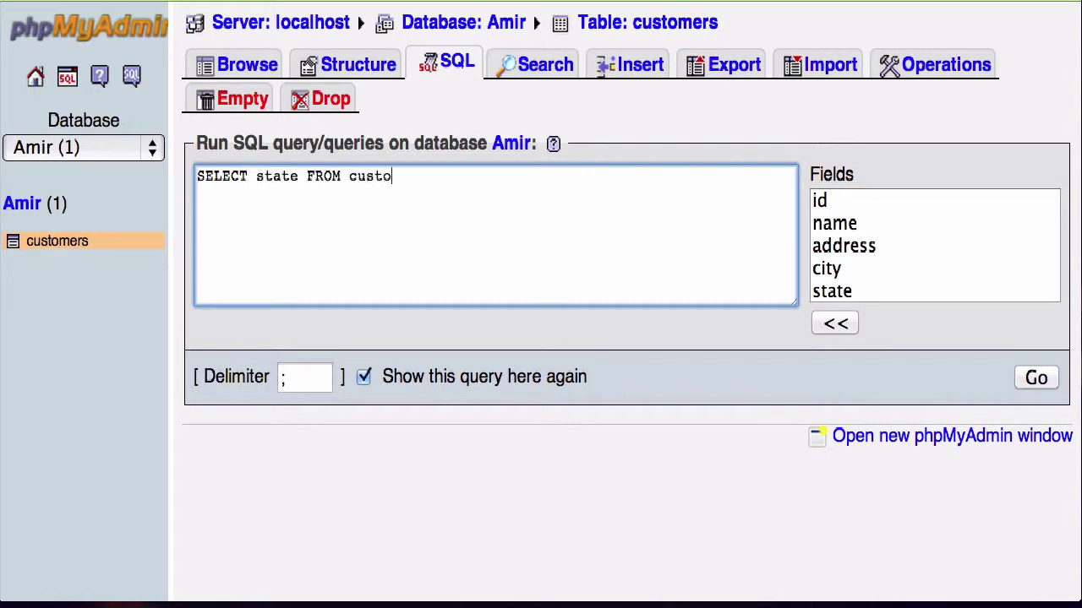
pyautogui.write('mers;')
pyautogui.click(256, 177)
pyautogui.write('DISTINCR')
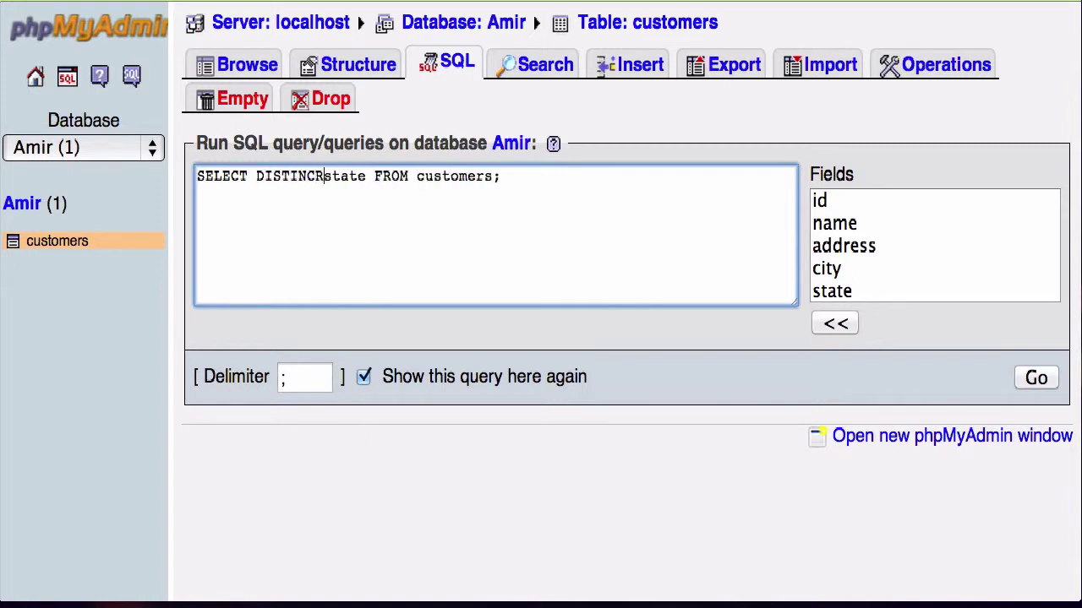
pyautogui.press('BackSpace')
pyautogui.write('T')
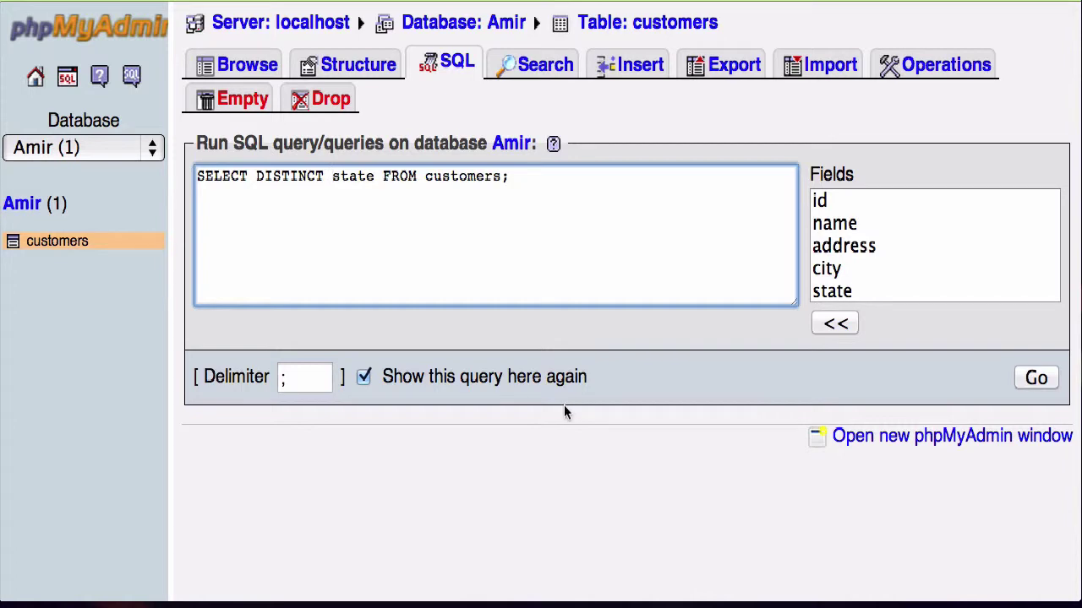
pyautogui.click(1018, 377)
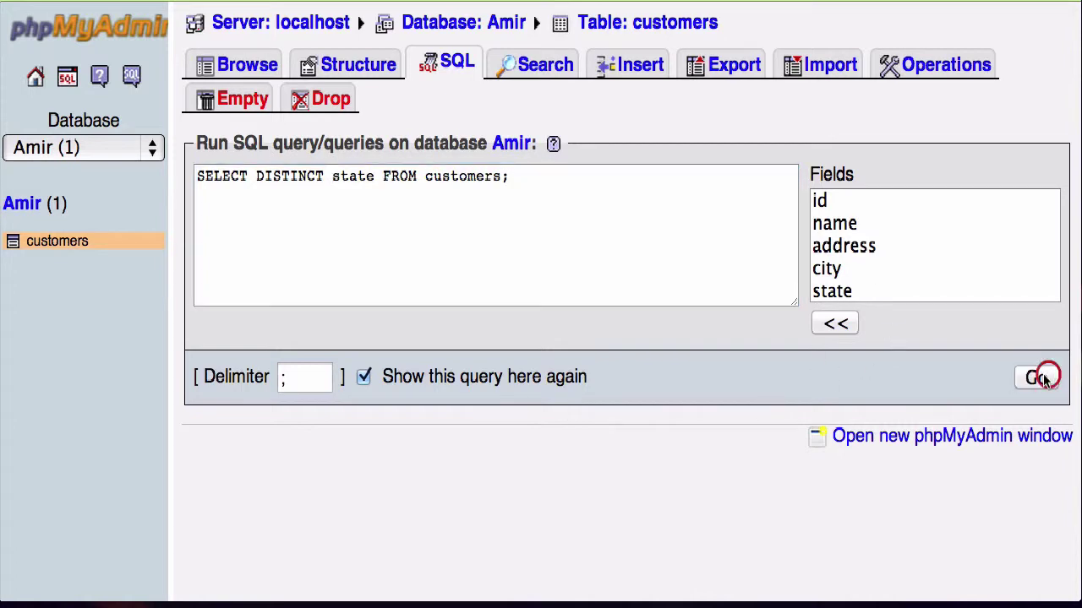
pyautogui.scroll(-5, 615, 409)
pyautogui.scroll(-5, 615, 409)
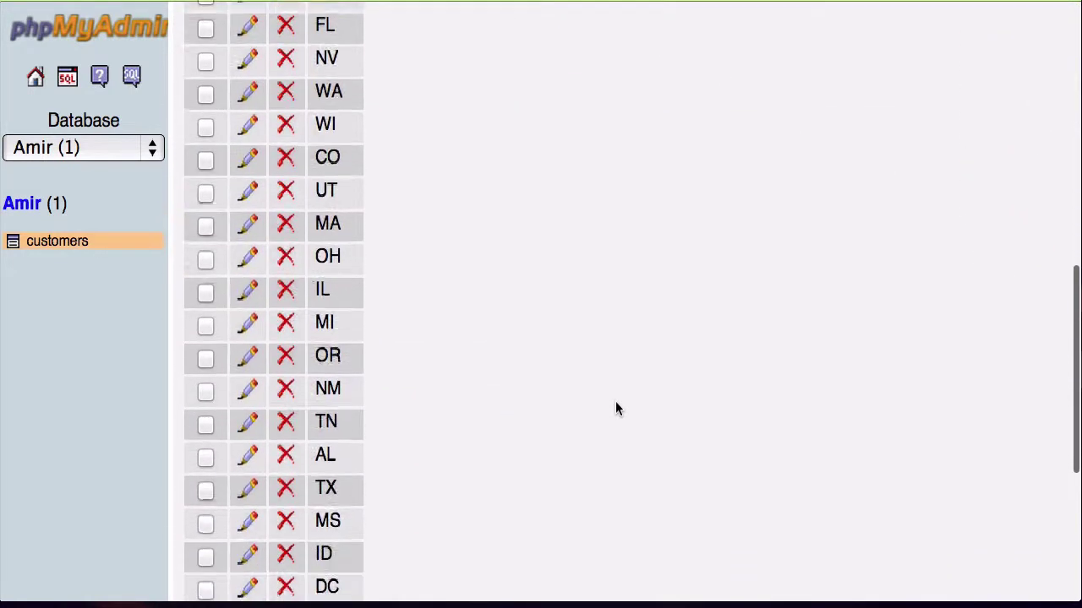
pyautogui.scroll(-5, 615, 409)
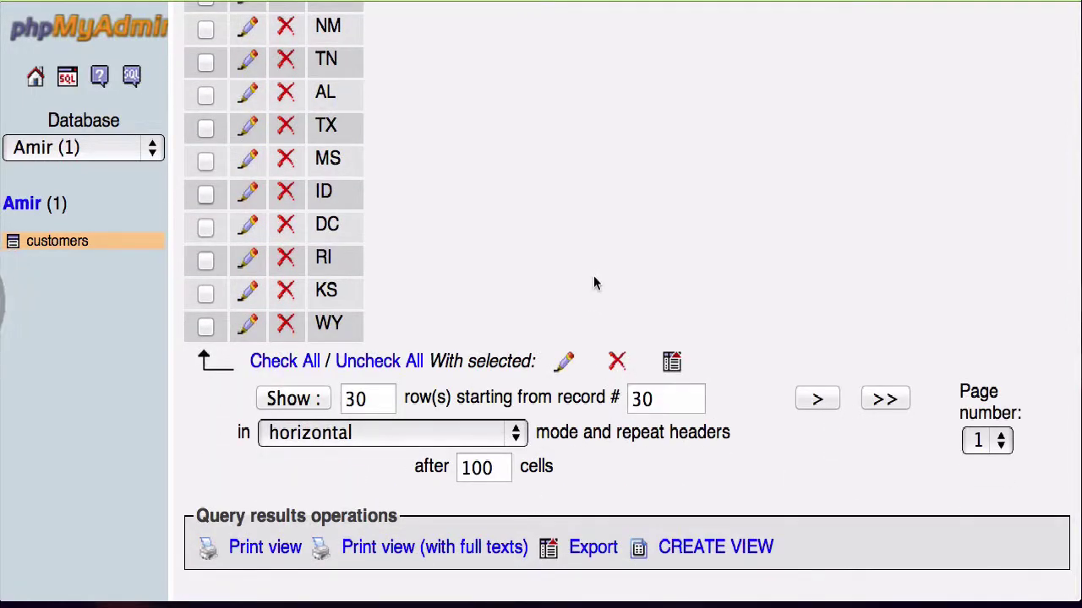
pyautogui.scroll(5, 593, 276)
pyautogui.scroll(5, 592, 270)
pyautogui.scroll(3, 591, 271)
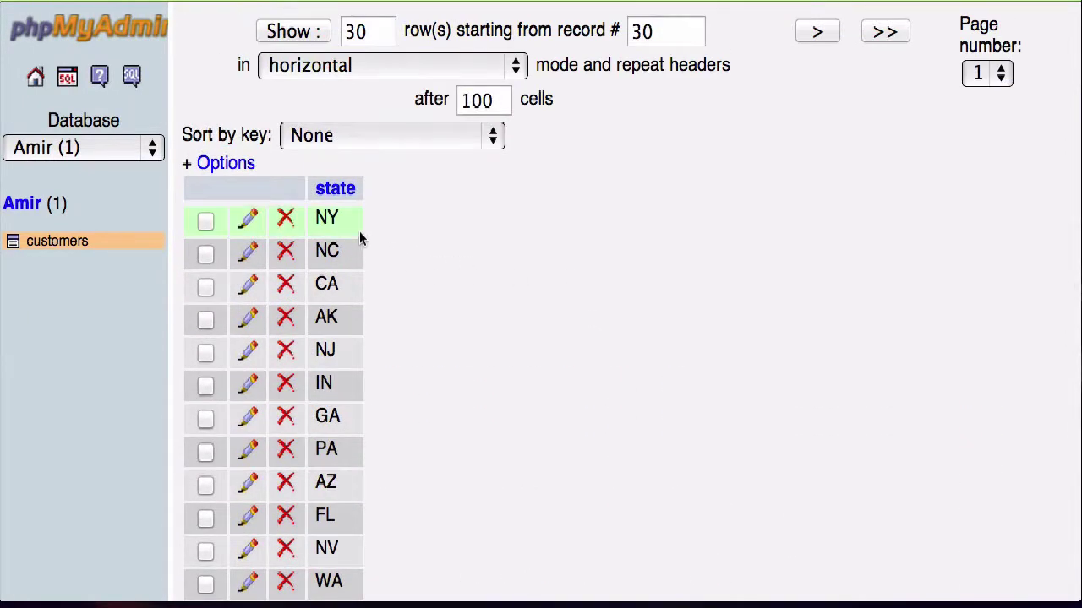
pyautogui.click(330, 217)
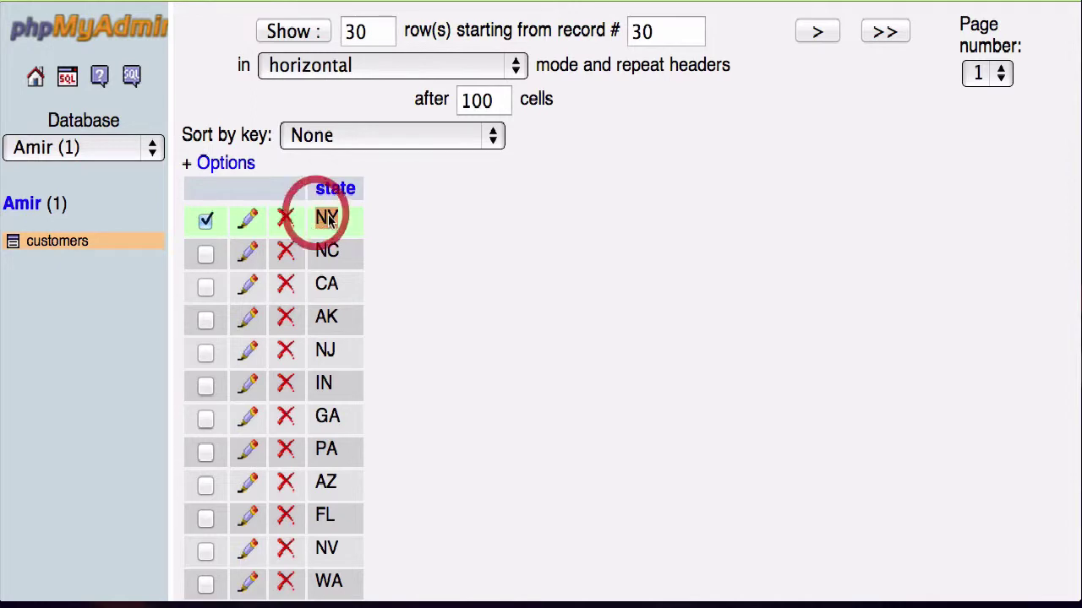
pyautogui.click(205, 221)
pyautogui.scroll(-1, 444, 306)
pyautogui.scroll(-10, 445, 305)
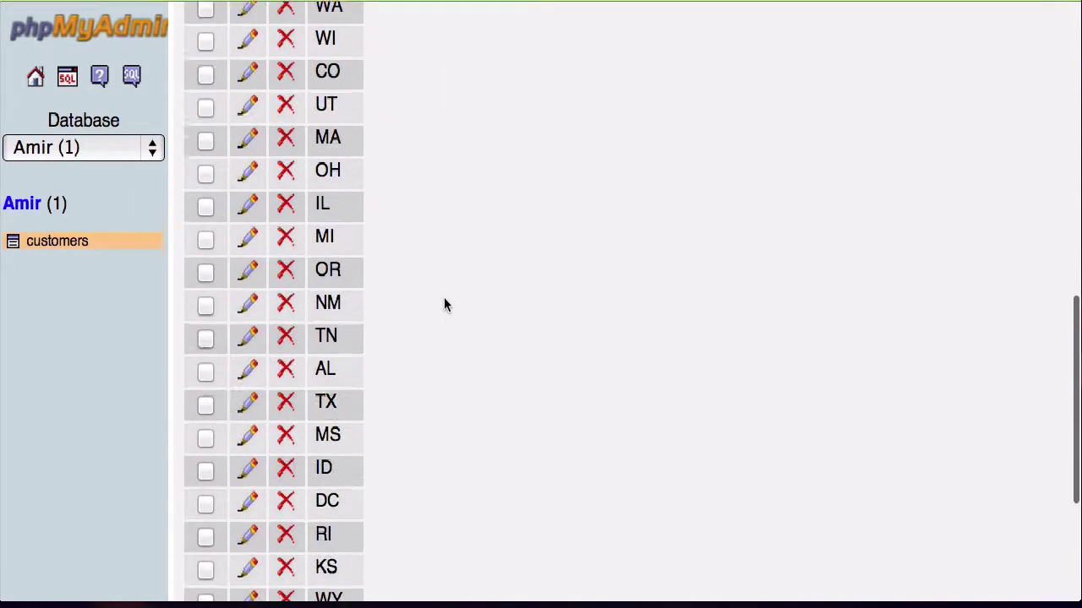
pyautogui.scroll(3, 445, 306)
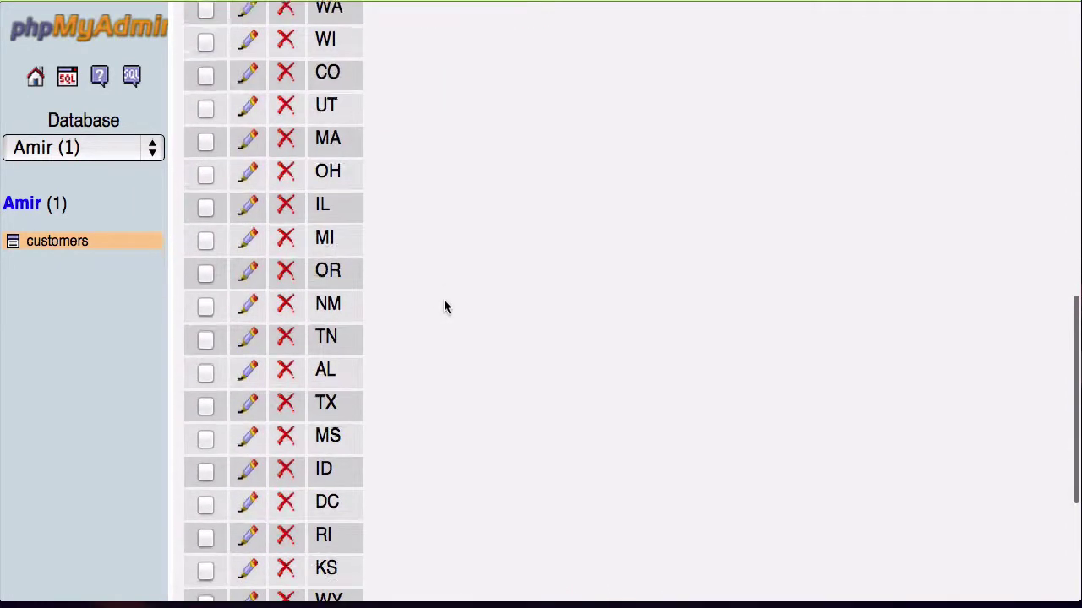
pyautogui.scroll(8, 447, 309)
pyautogui.hscroll(-5, 449, 306)
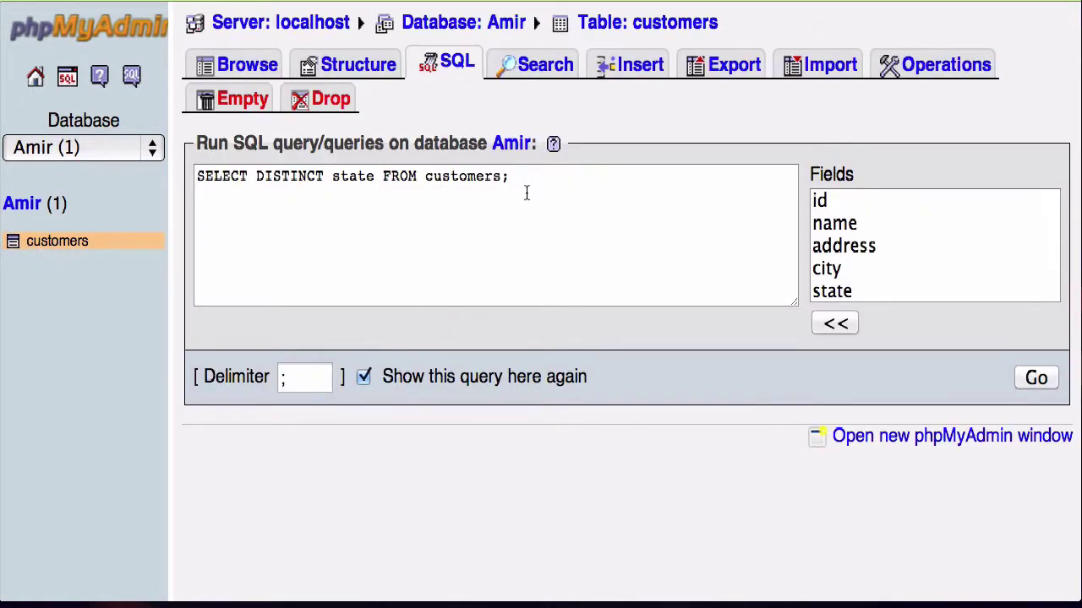
pyautogui.hscroll(5, 387, 190)
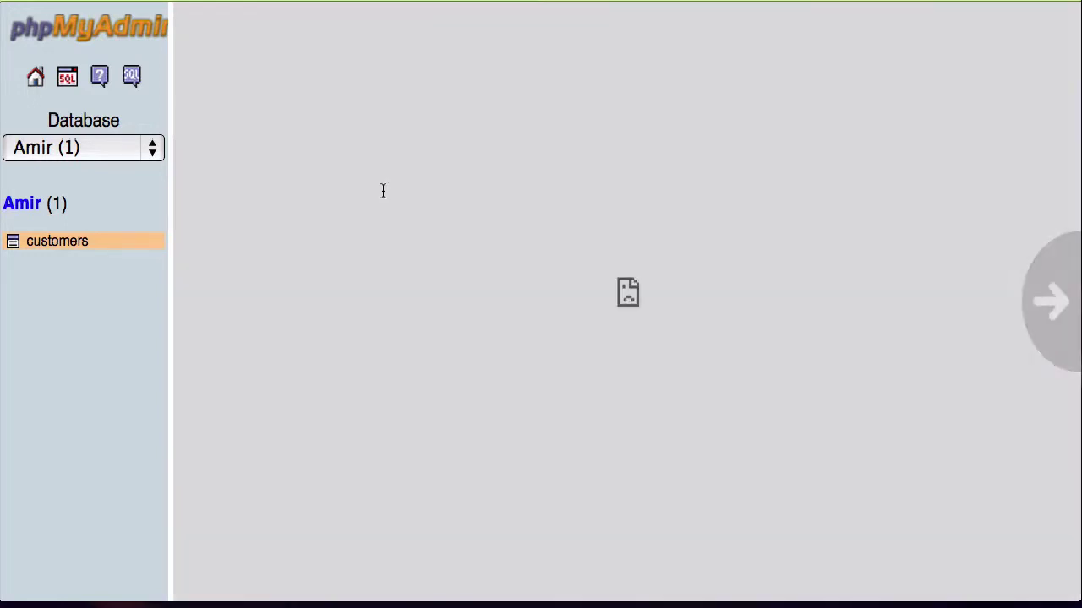
pyautogui.hscroll(-2, 459, 244)
pyautogui.hscroll(-3, 459, 244)
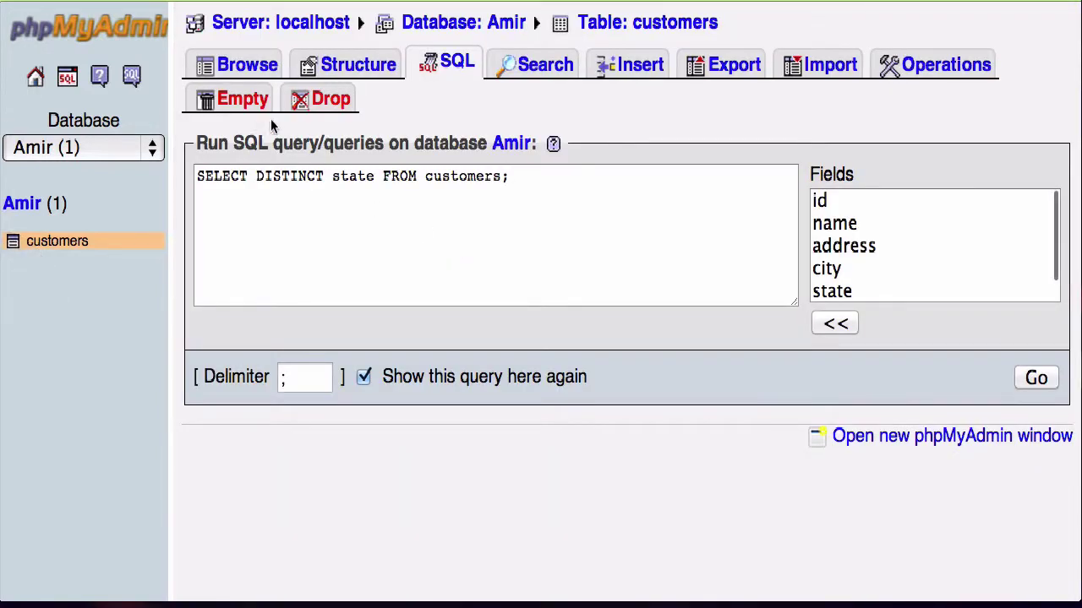
pyautogui.click(1038, 378)
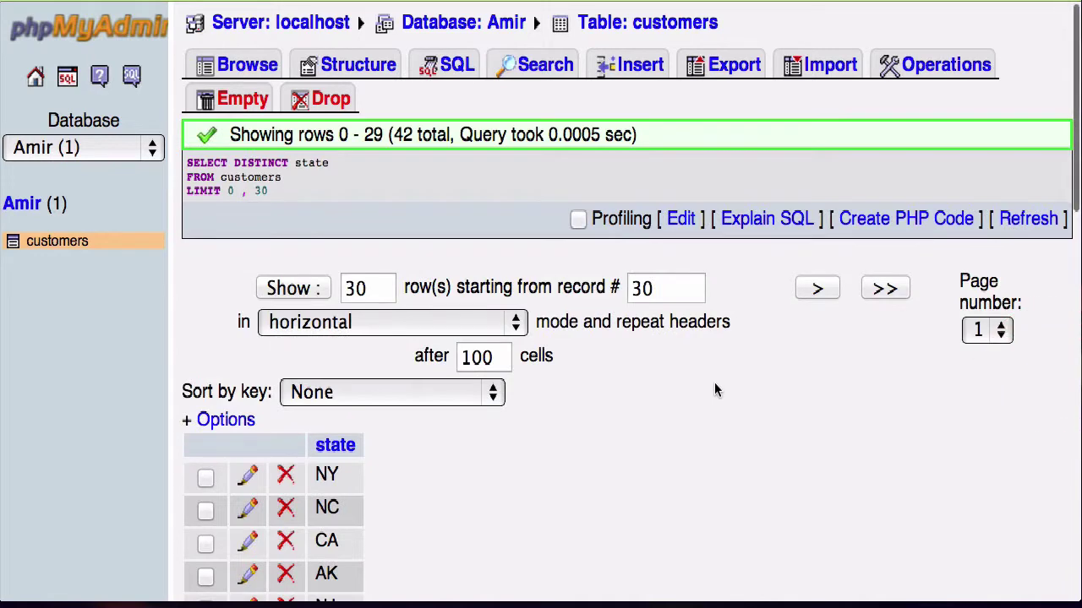
pyautogui.scroll(-5, 714, 382)
pyautogui.scroll(-3, 553, 396)
pyautogui.scroll(-3, 553, 396)
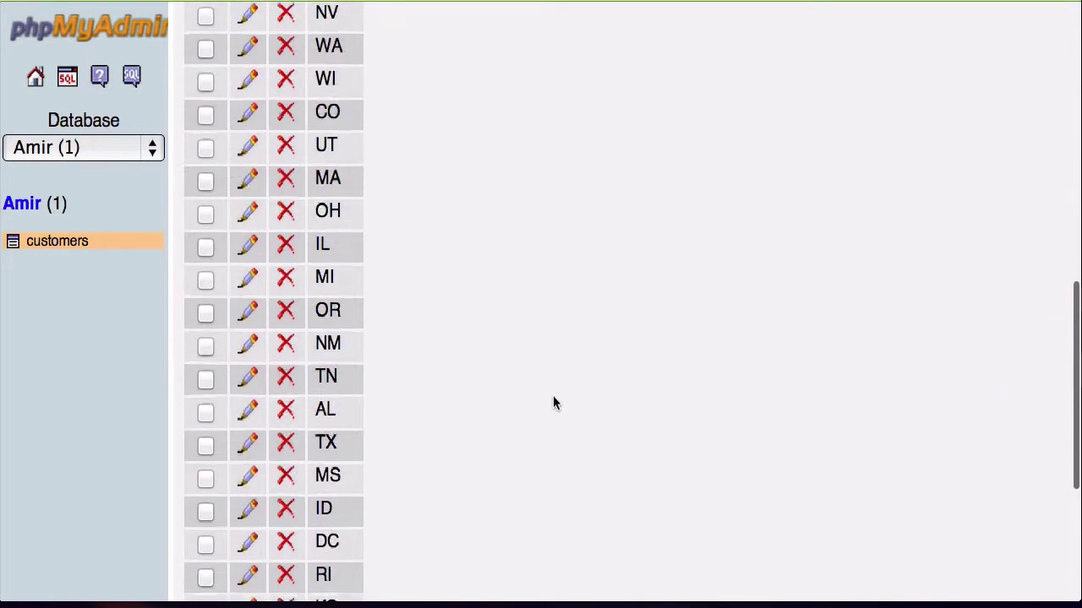
pyautogui.scroll(4, 553, 395)
pyautogui.scroll(3, 557, 401)
pyautogui.scroll(2, 541, 398)
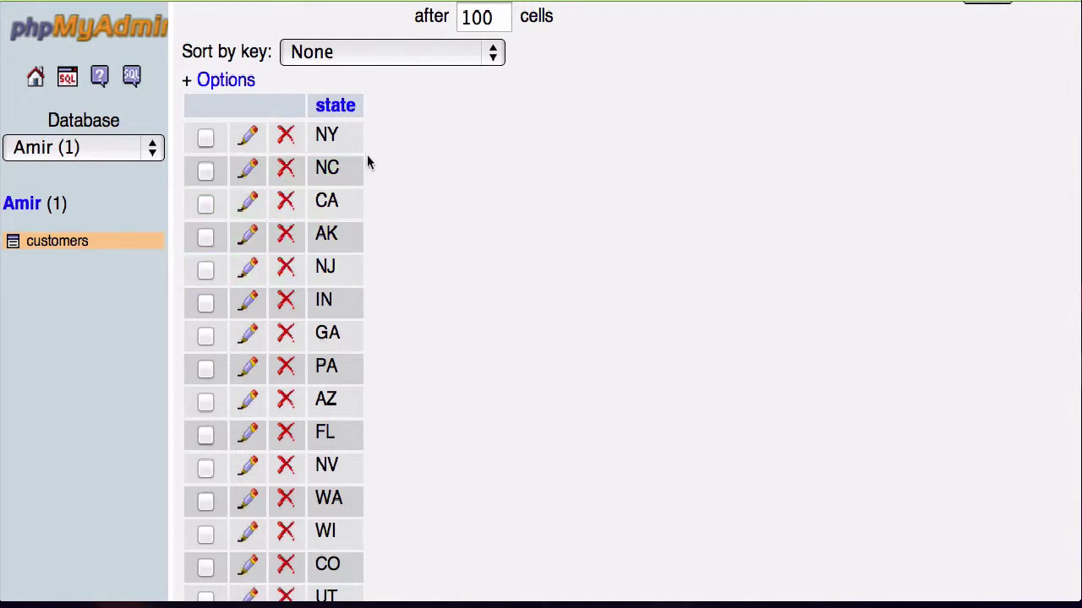
pyautogui.scroll(5, 532, 331)
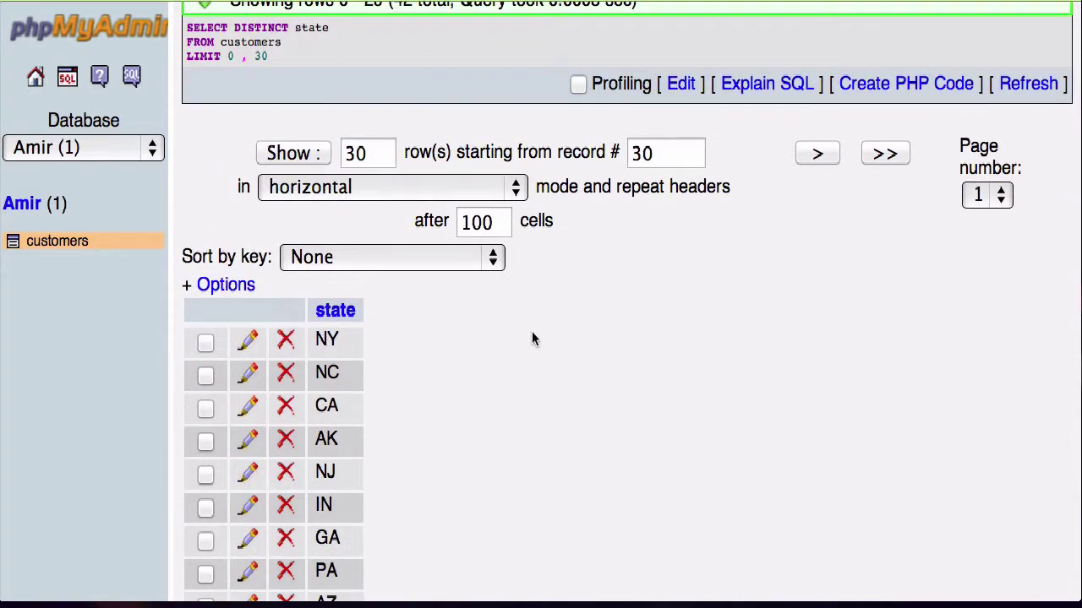
pyautogui.hscroll(-5, 532, 332)
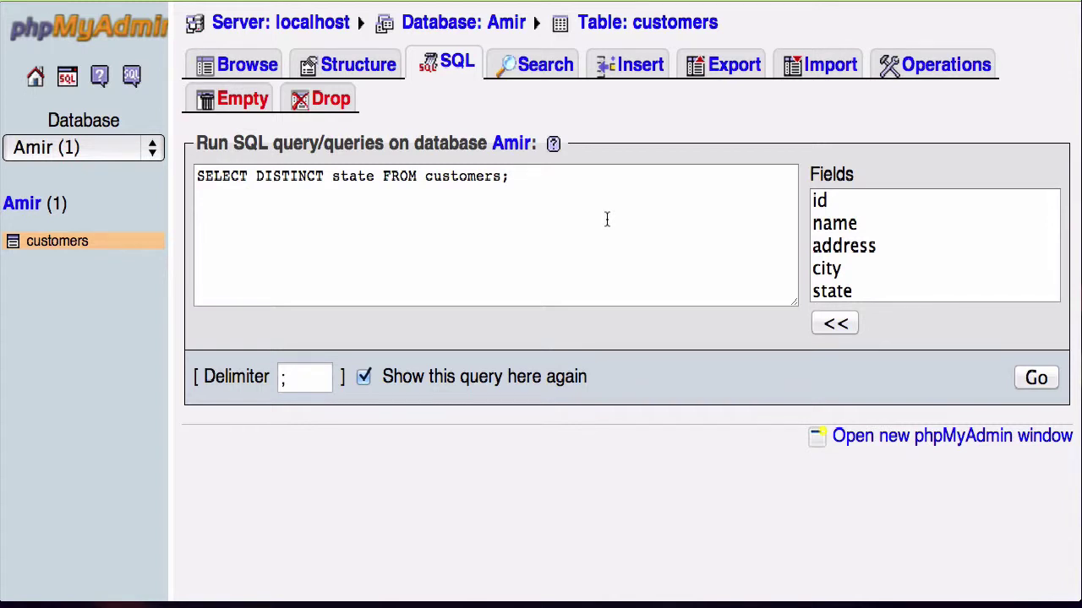
# Reopen the customers SQL page and enter SELECT id, name FROM customers;.
pyautogui.click(53, 243)
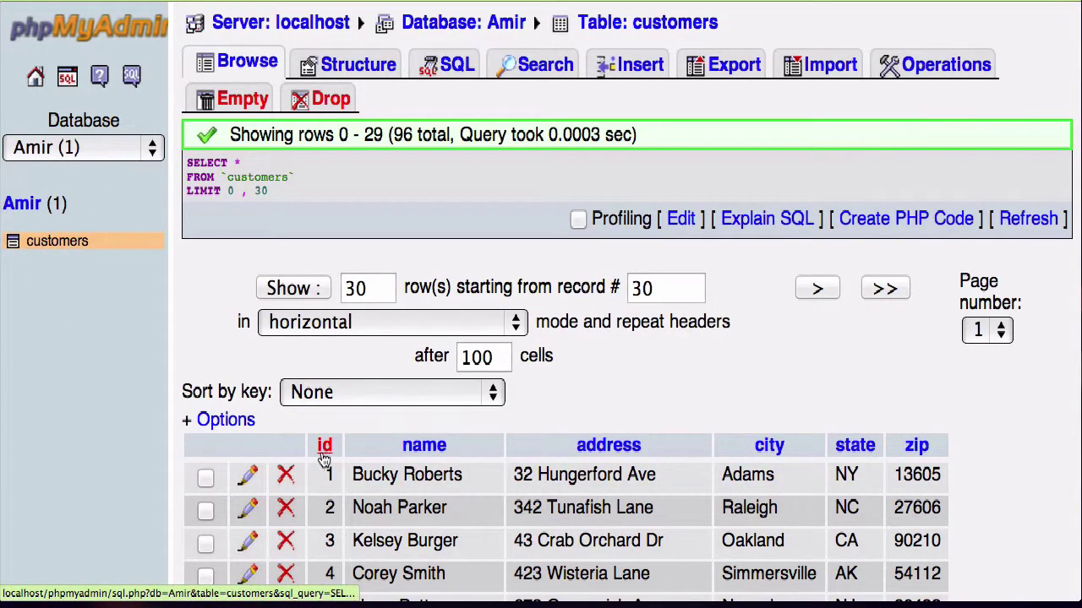
pyautogui.scroll(-1, 459, 465)
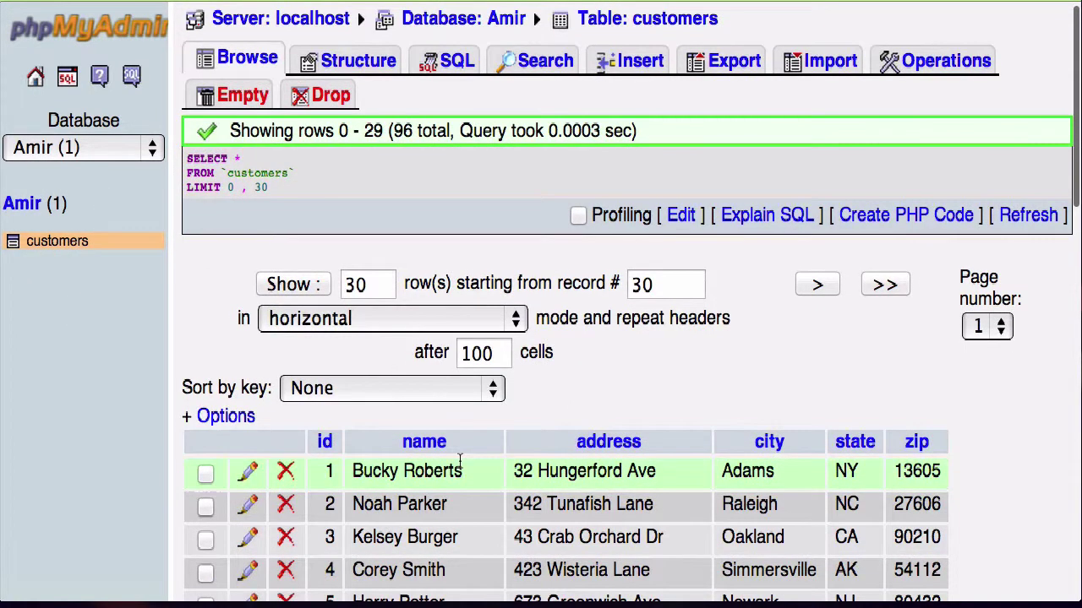
pyautogui.click(448, 64)
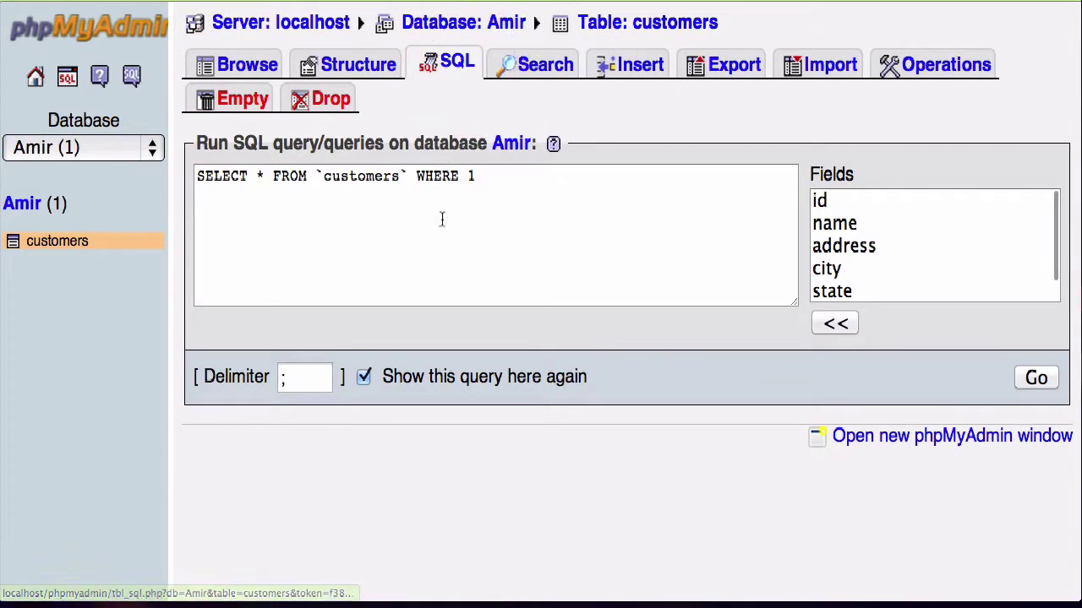
pyautogui.click(119, 177)
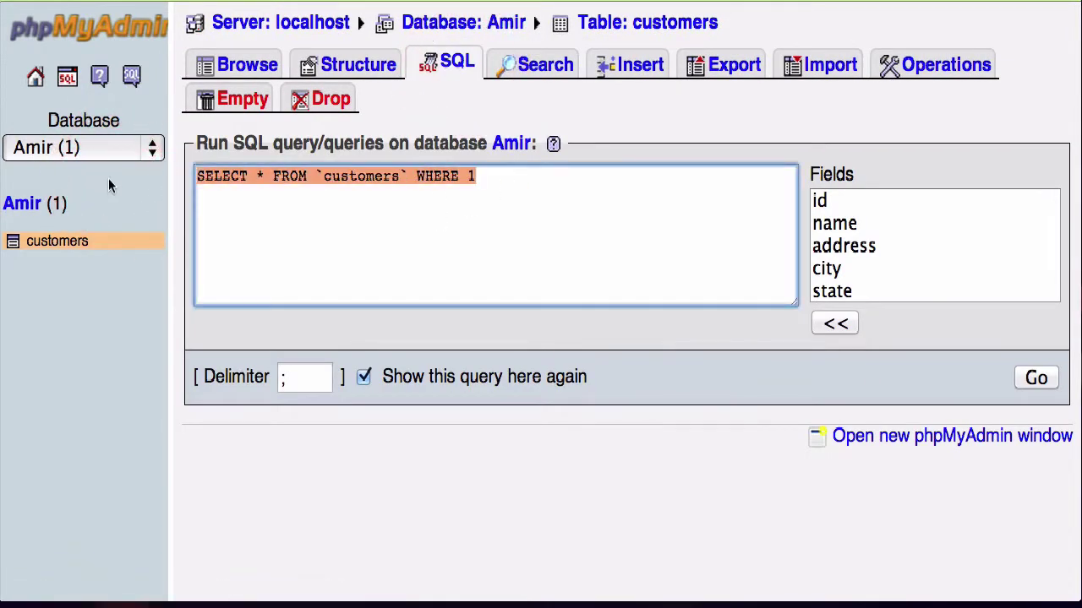
pyautogui.write('SELECT')
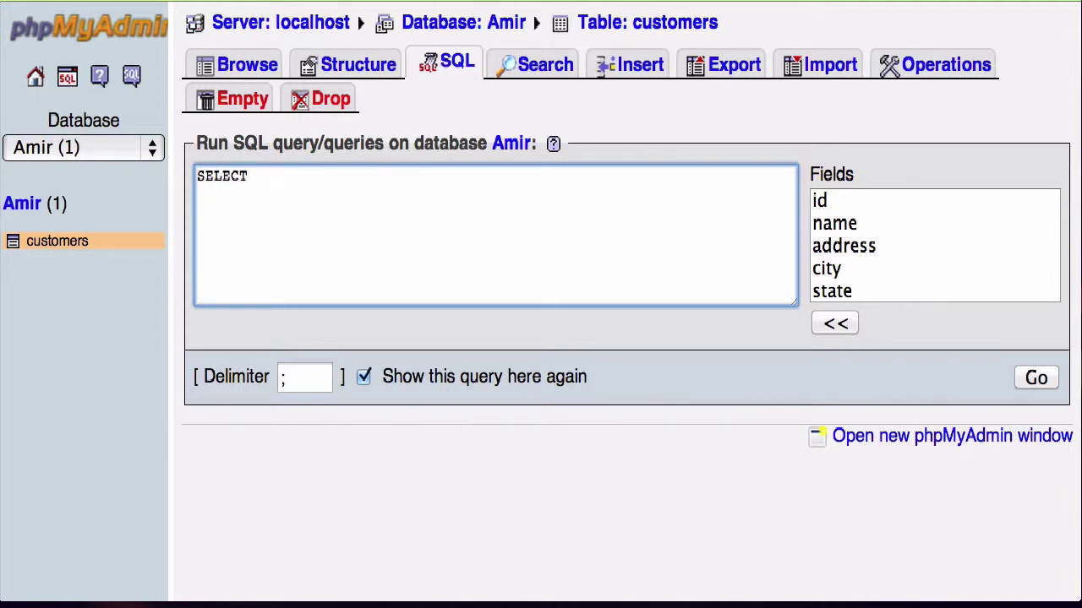
pyautogui.write(' id, name')
pyautogui.write(' FROM ')
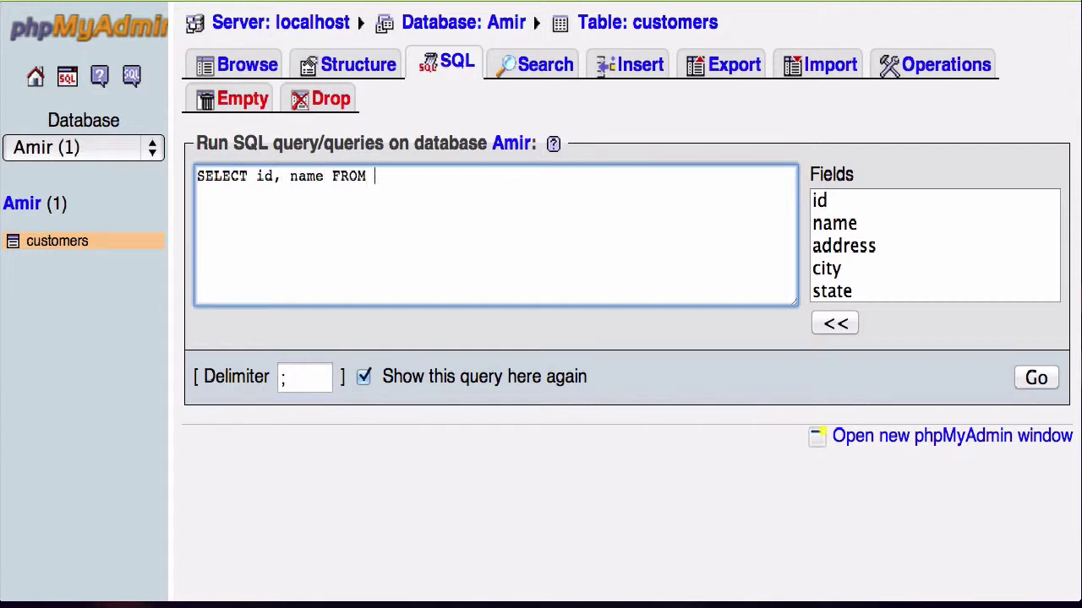
pyautogui.write('customers;')
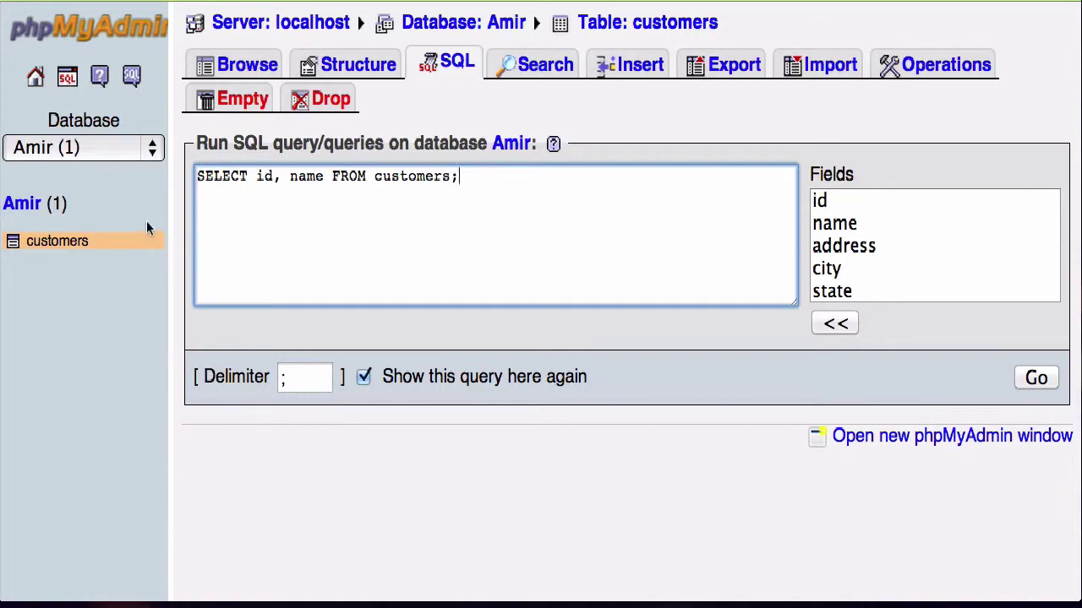
# Run the id, name query and scroll through the 96 returned rows.
pyautogui.click(1035, 377)
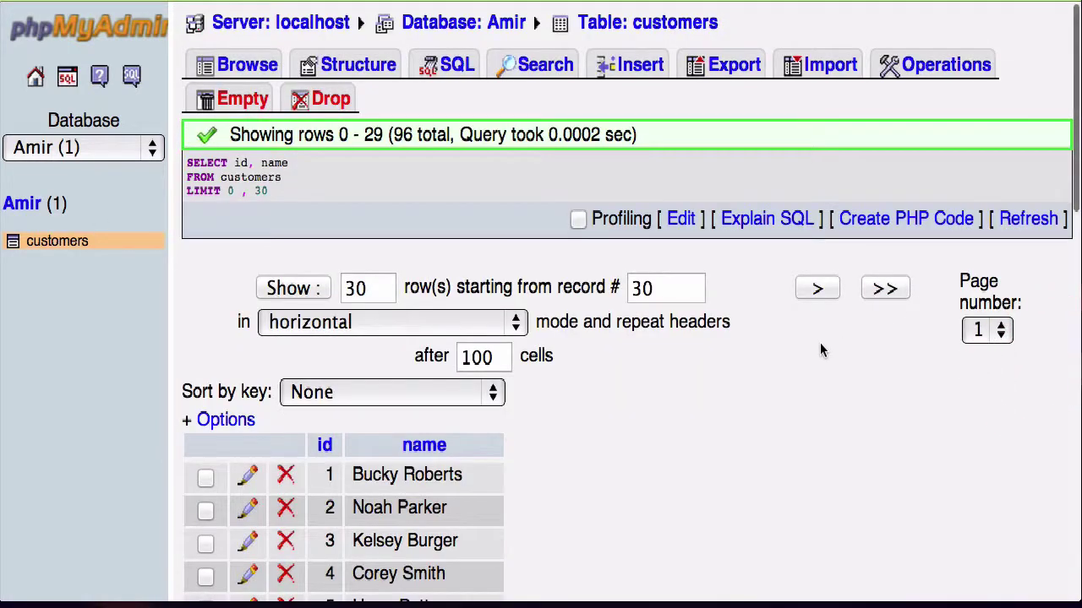
pyautogui.scroll(-5, 820, 350)
pyautogui.scroll(-3, 819, 350)
pyautogui.scroll(4, 819, 349)
pyautogui.scroll(1, 819, 350)
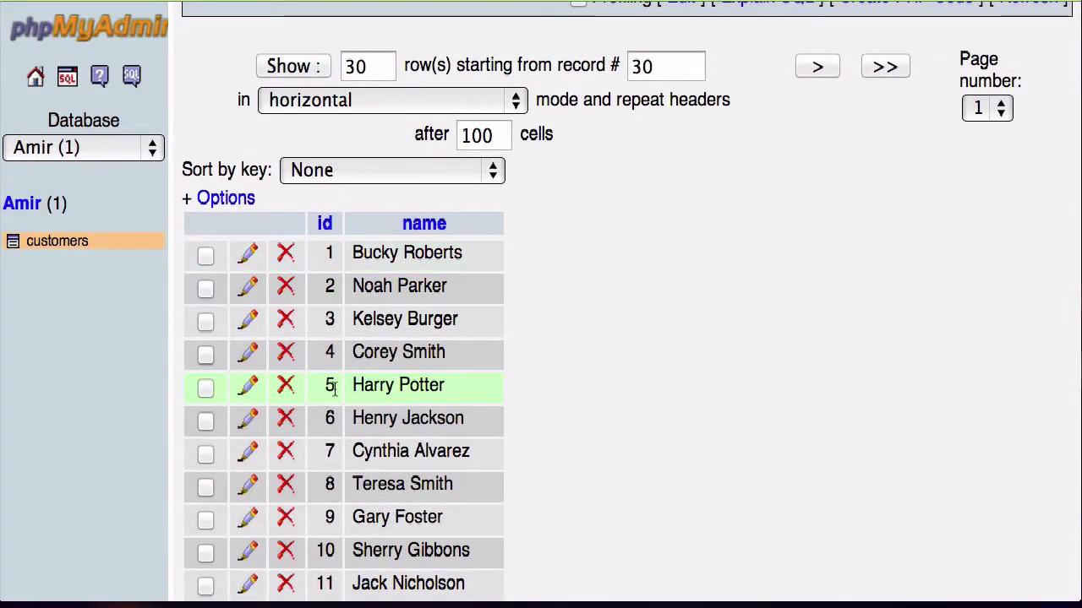
pyautogui.scroll(5, 623, 313)
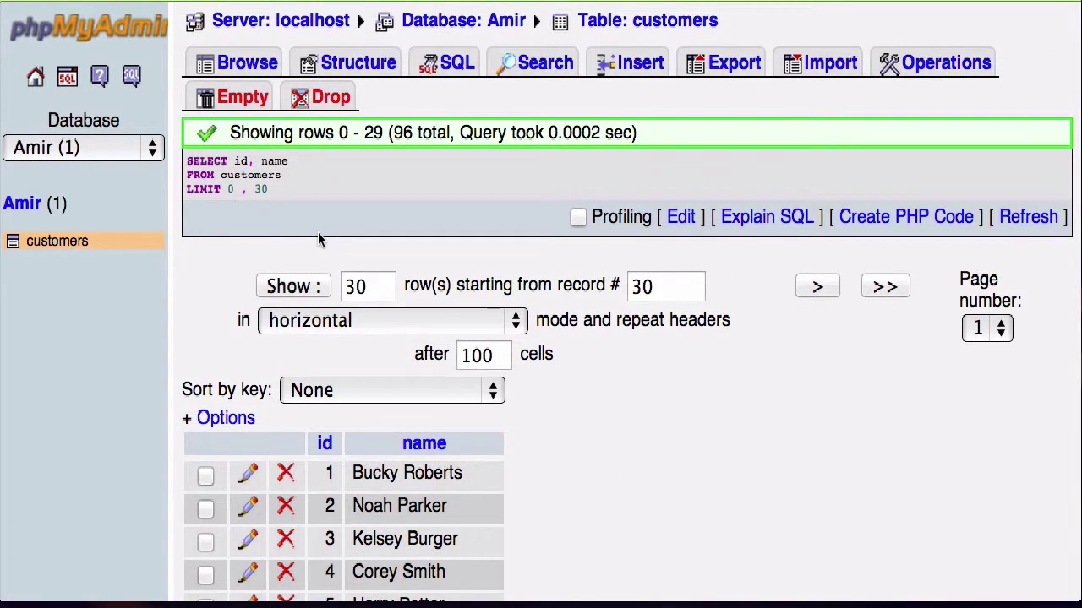
pyautogui.hscroll(-5, 388, 172)
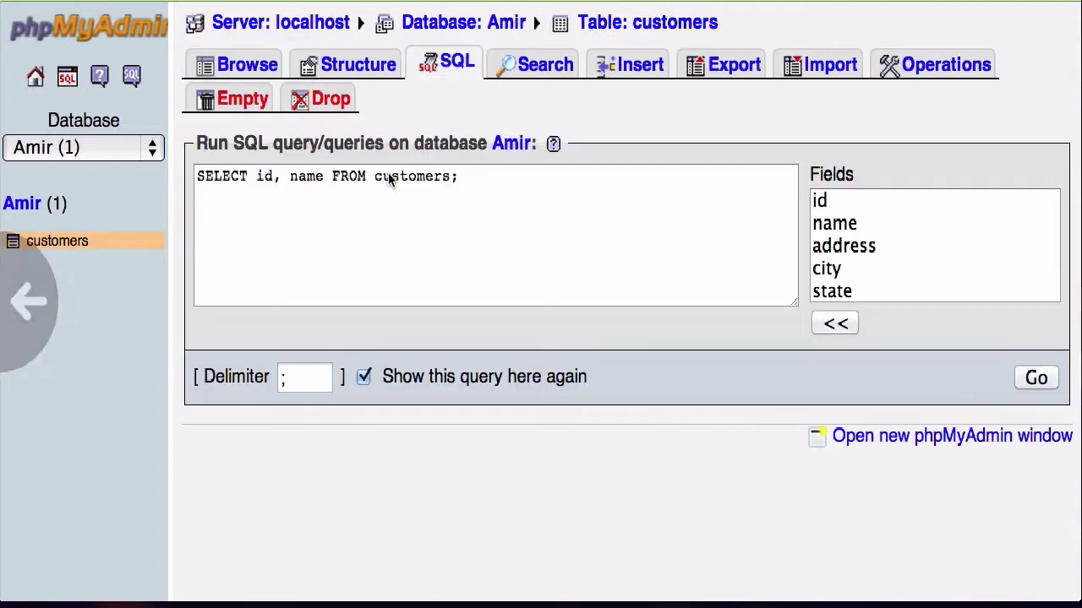
# Append LIMIT 5 to the id, name query and run it, returning ids 1–5.
pyautogui.click(454, 176)
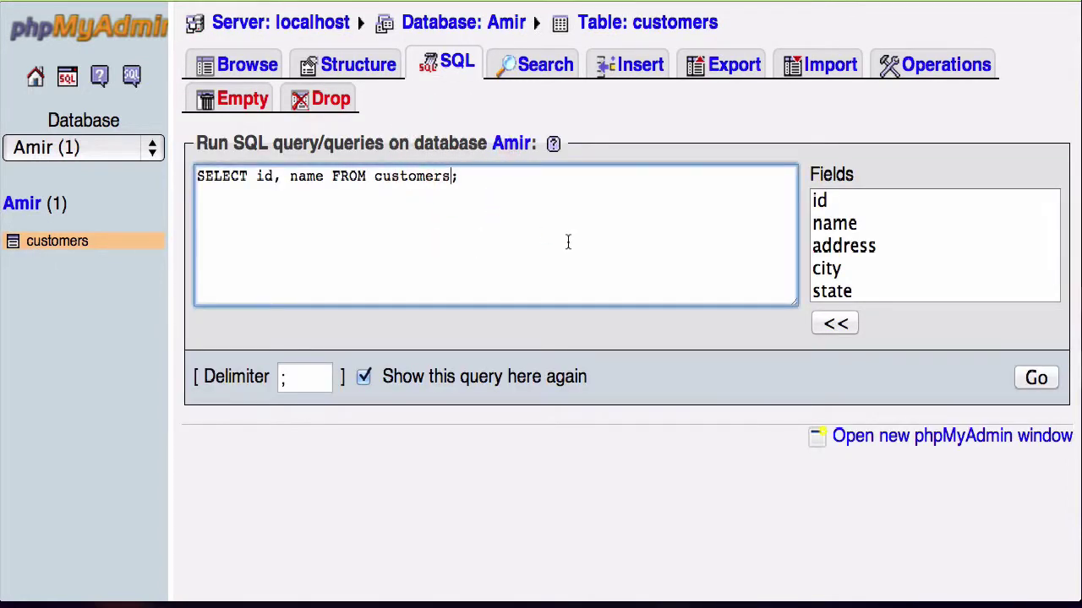
pyautogui.press('BackSpace')
pyautogui.write('LIMIT ')
pyautogui.write('5')
pyautogui.click(1035, 379)
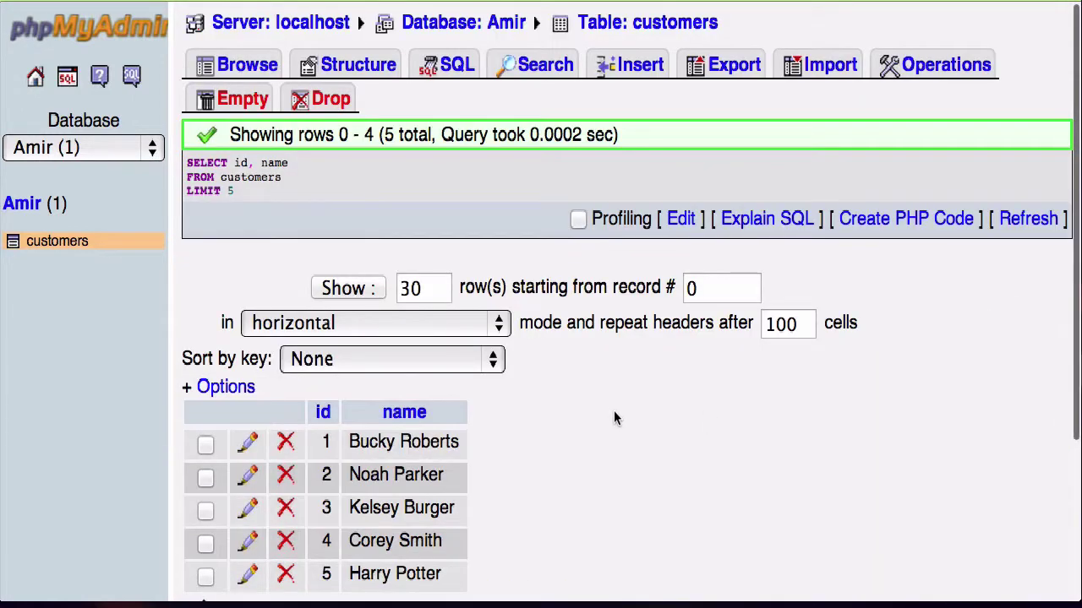
pyautogui.scroll(-3, 614, 410)
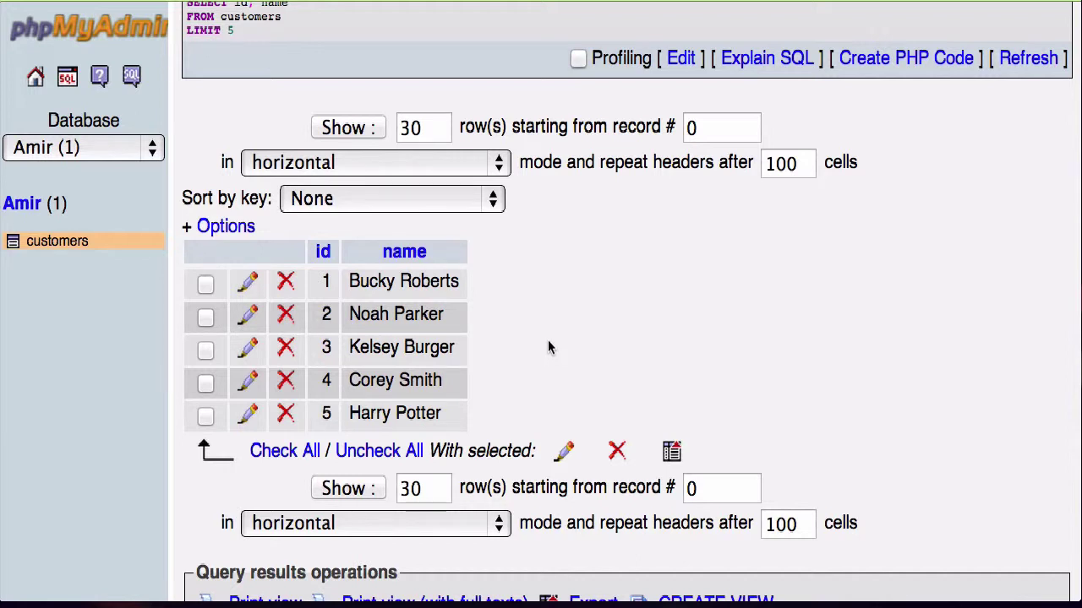
pyautogui.hscroll(-5, 550, 338)
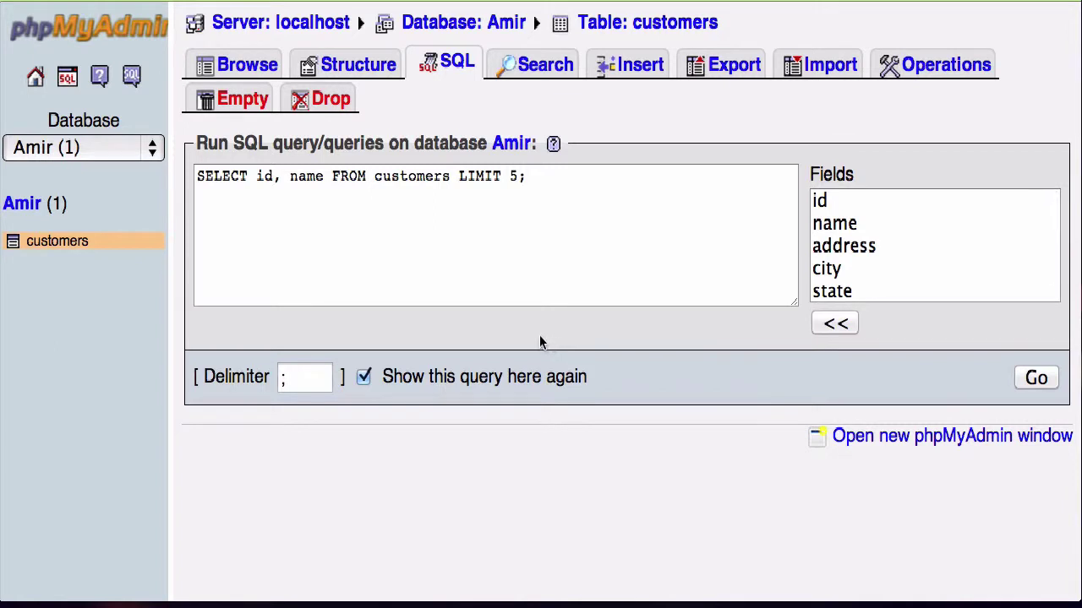
# Change the query's limit clause to LIMIT 5, 10.
pyautogui.click(517, 176)
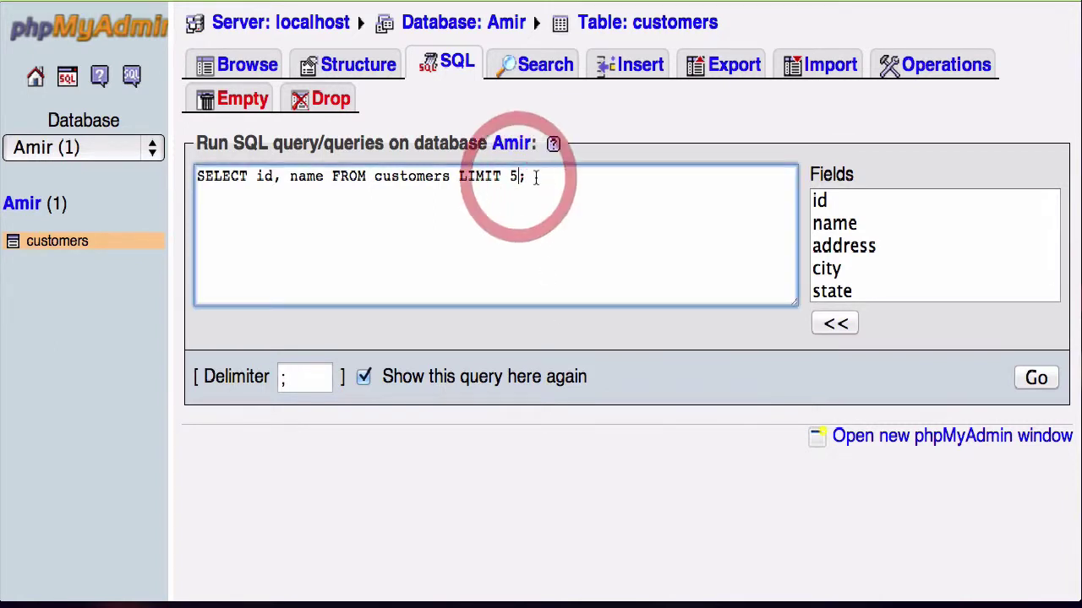
pyautogui.click(534, 177)
pyautogui.press('BackSpace')
pyautogui.write(', ')
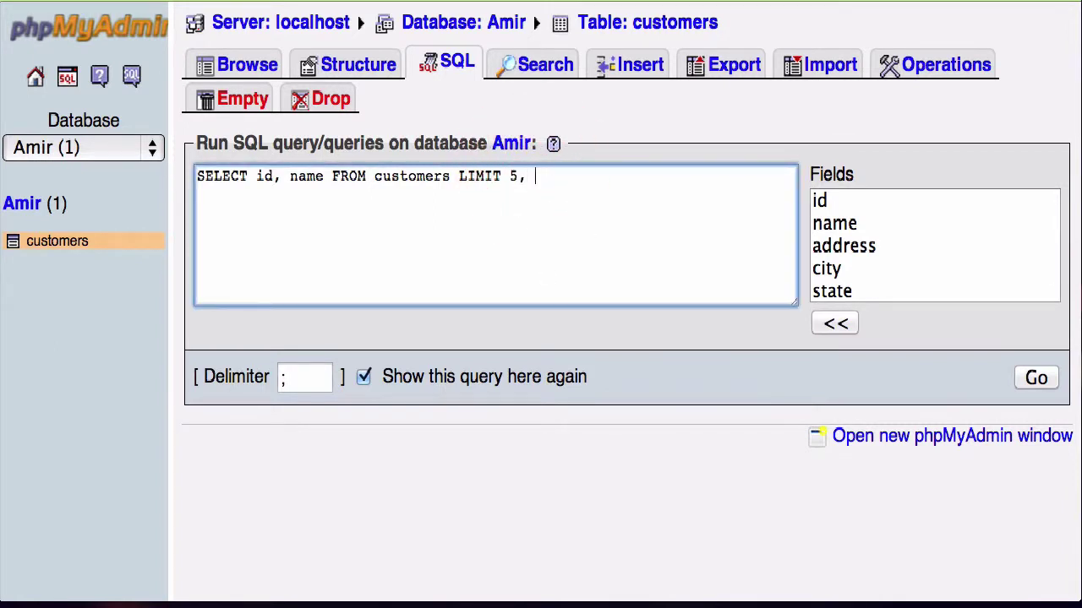
pyautogui.write('10')
pyautogui.press('BackSpace')
pyautogui.press('BackSpace')
pyautogui.press('BackSpace')
pyautogui.press('BackSpace')
pyautogui.press('BackSpace')
pyautogui.write('5')
pyautogui.press('BackSpace')
pyautogui.write('10')
# Run the LIMIT 5, 10 query and review customers with ids 6 through 15.
pyautogui.click(1052, 378)
pyautogui.scroll(-5, 618, 373)
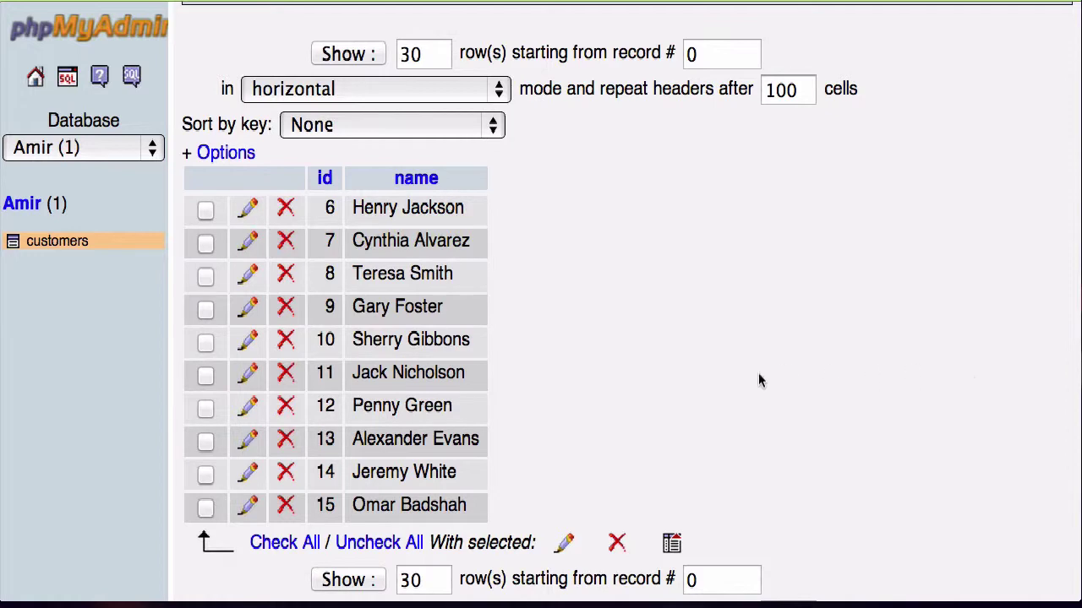
pyautogui.scroll(2, 758, 380)
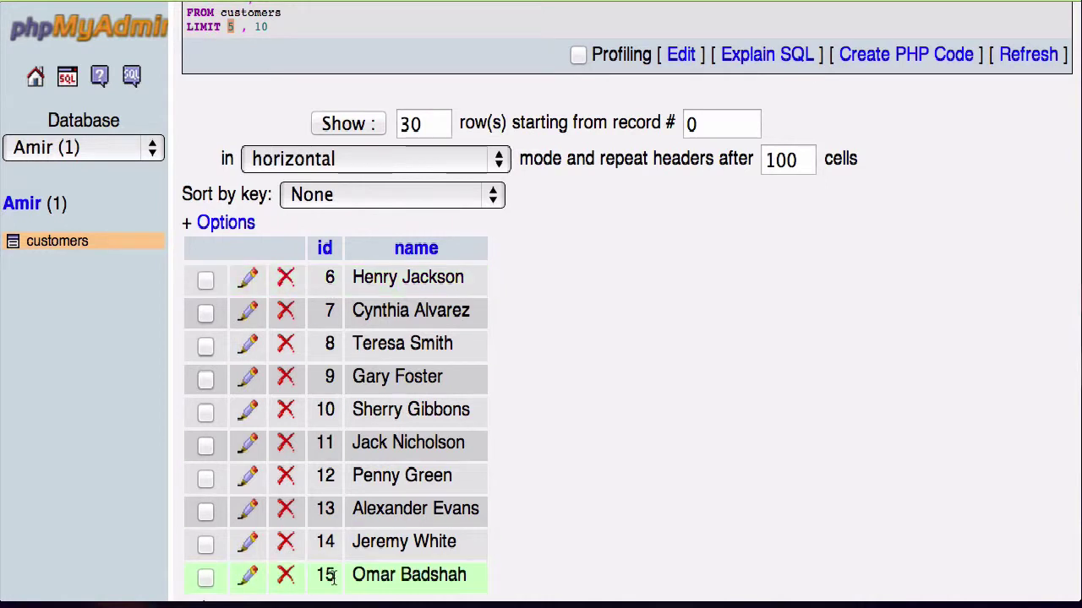
pyautogui.click(779, 300)
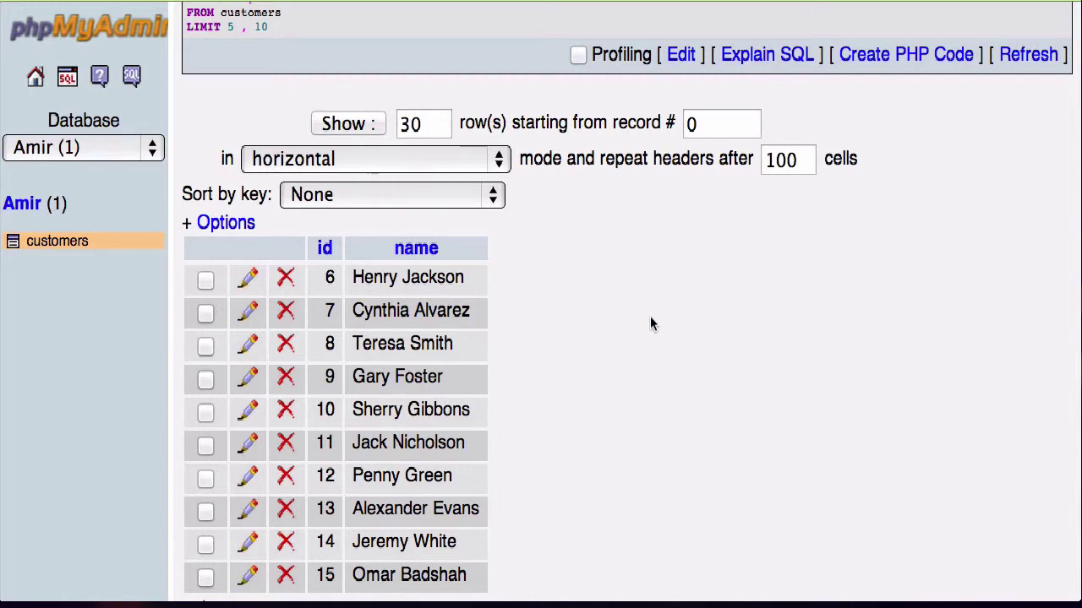
pyautogui.hscroll(-5, 648, 316)
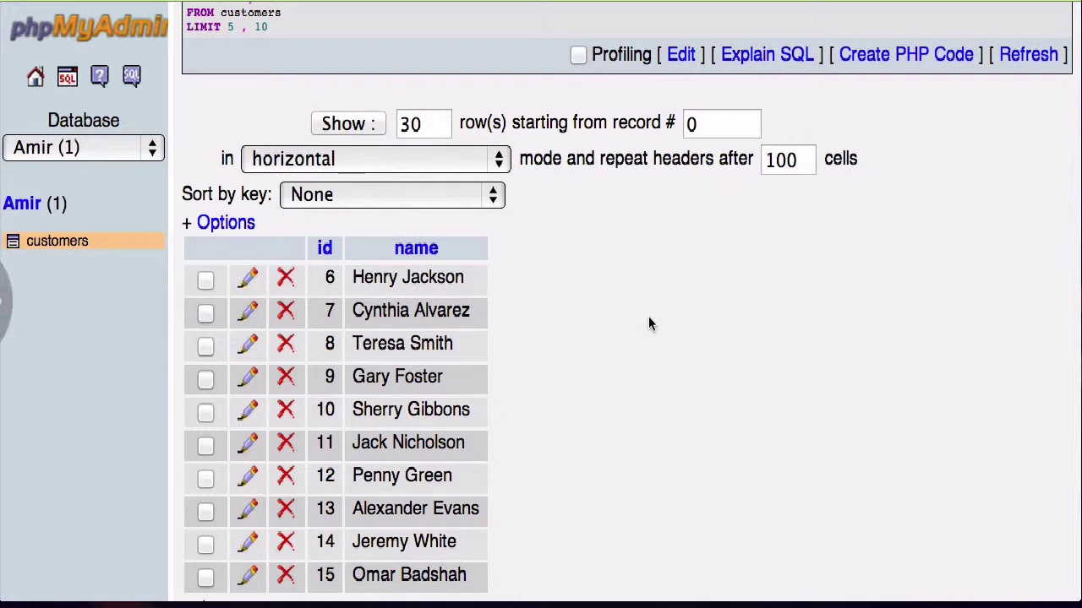
# Edit the limit clause so it reads LIMIT 15, 5.
pyautogui.doubleClick(513, 176)
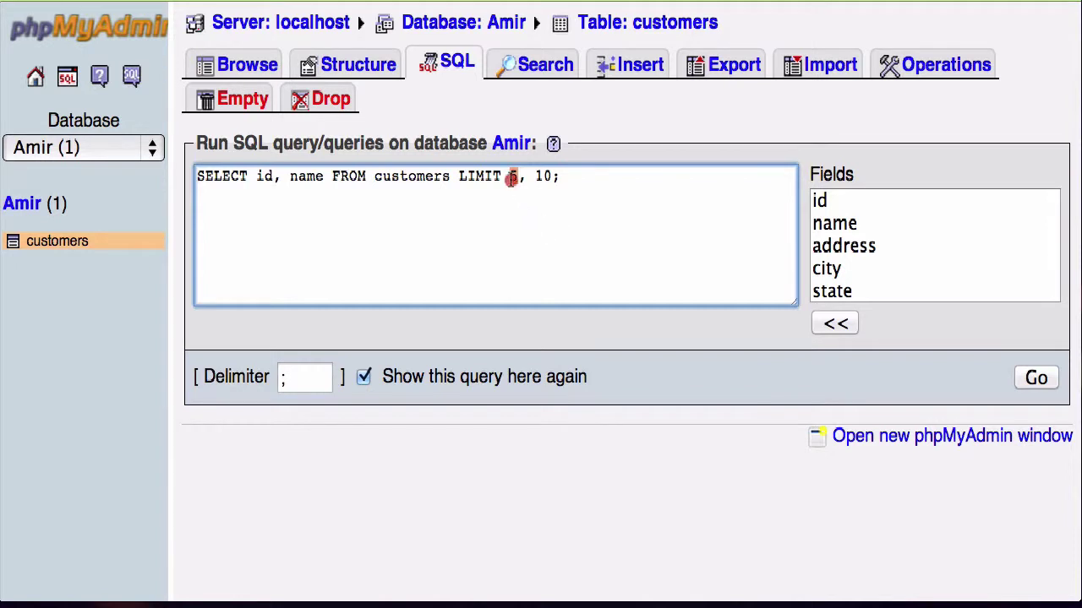
pyautogui.click(511, 180)
pyautogui.write('1')
pyautogui.click(559, 176)
pyautogui.press('BackSpace')
pyautogui.press('BackSpace')
pyautogui.write('5')
# Run the LIMIT 15, 5 query, listing customers with ids 16 to 20.
pyautogui.click(1036, 378)
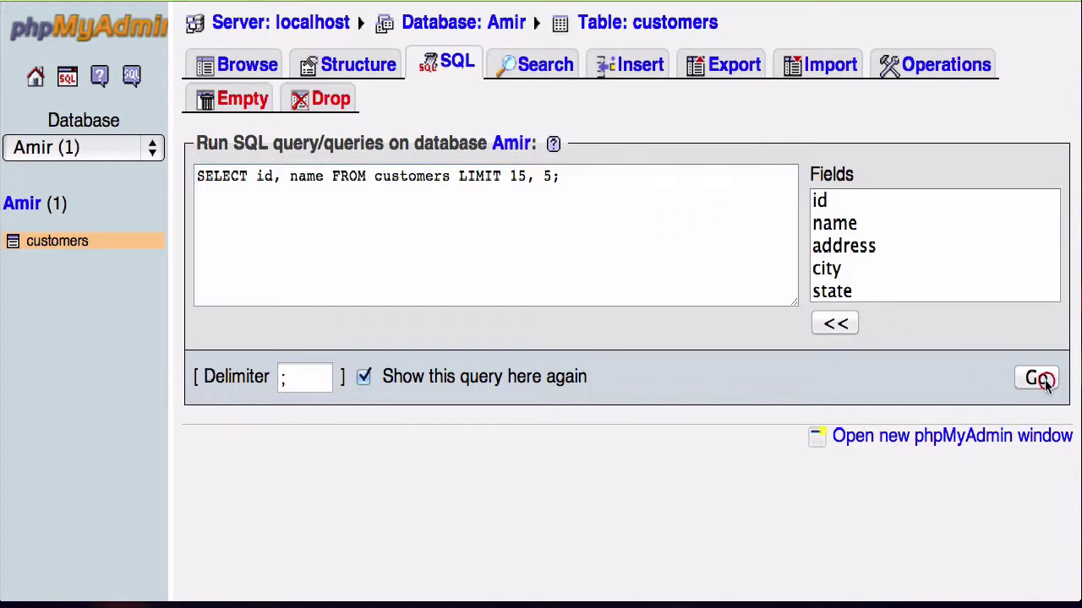
pyautogui.scroll(-3, 676, 406)
pyautogui.scroll(-1, 634, 417)
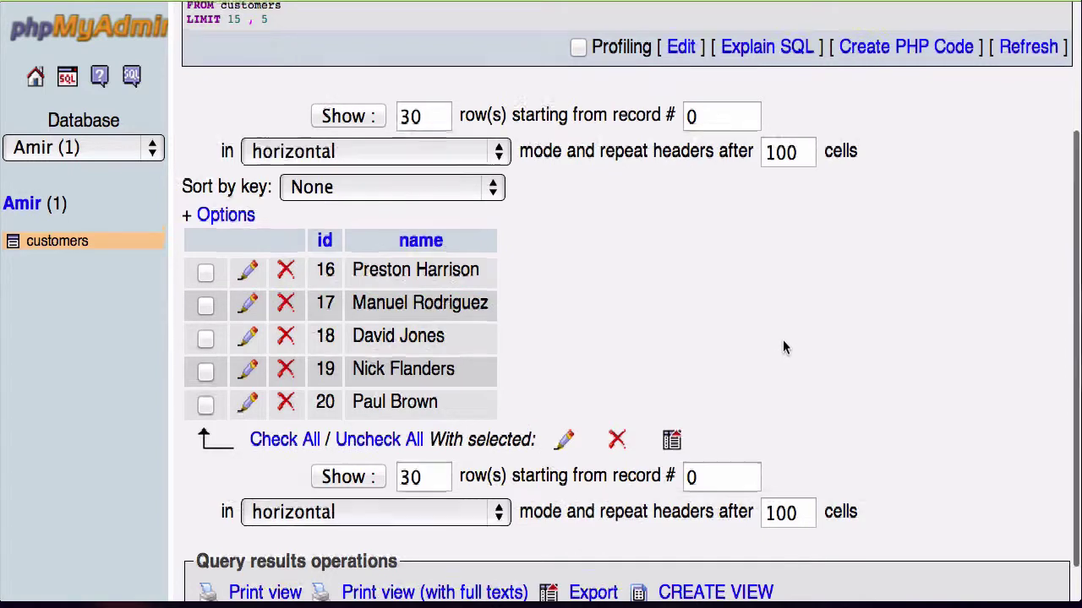
pyautogui.scroll(5, 780, 341)
pyautogui.hscroll(-5, 780, 346)
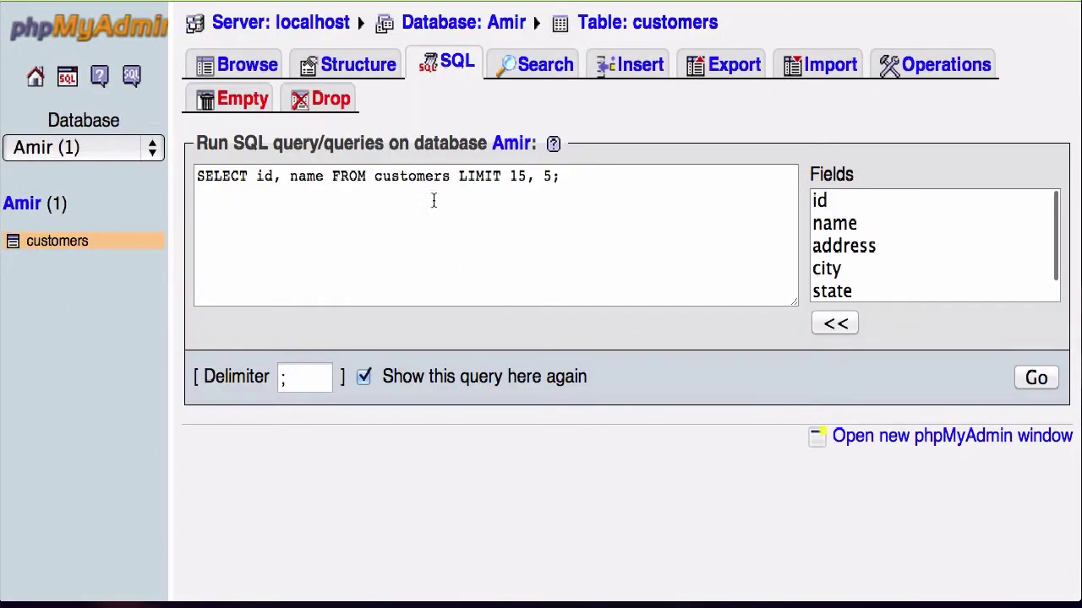
pyautogui.doubleClick(486, 175)
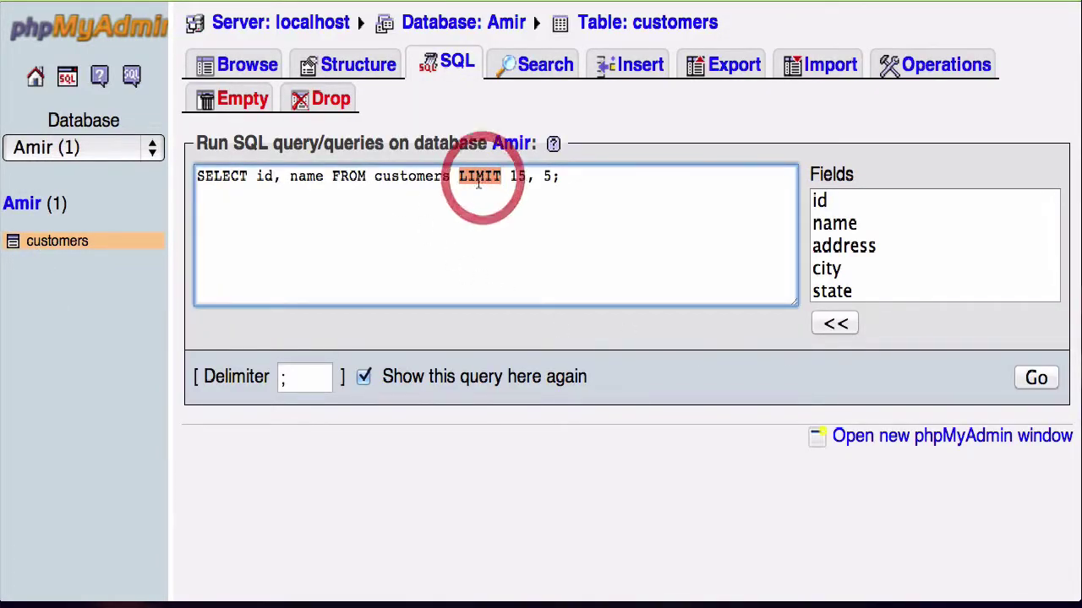